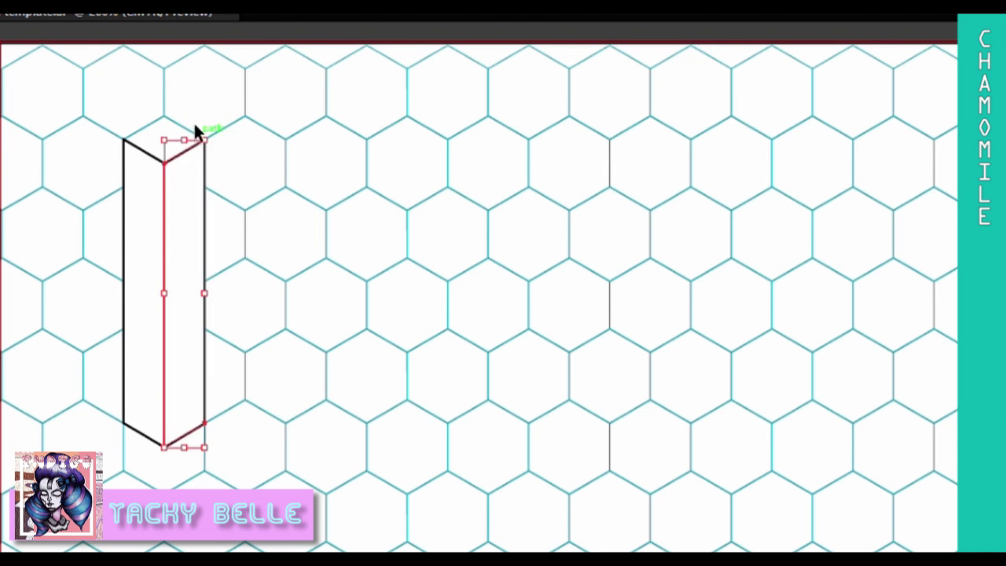
- Draw the prism's diamond top face with the Pen tool
{"action": "left_click", "coordinate": [123, 140]}
{"action": "left_click", "coordinate": [164, 116]}
{"action": "left_click", "coordinate": [205, 139]}
{"action": "key", "text": "v"}
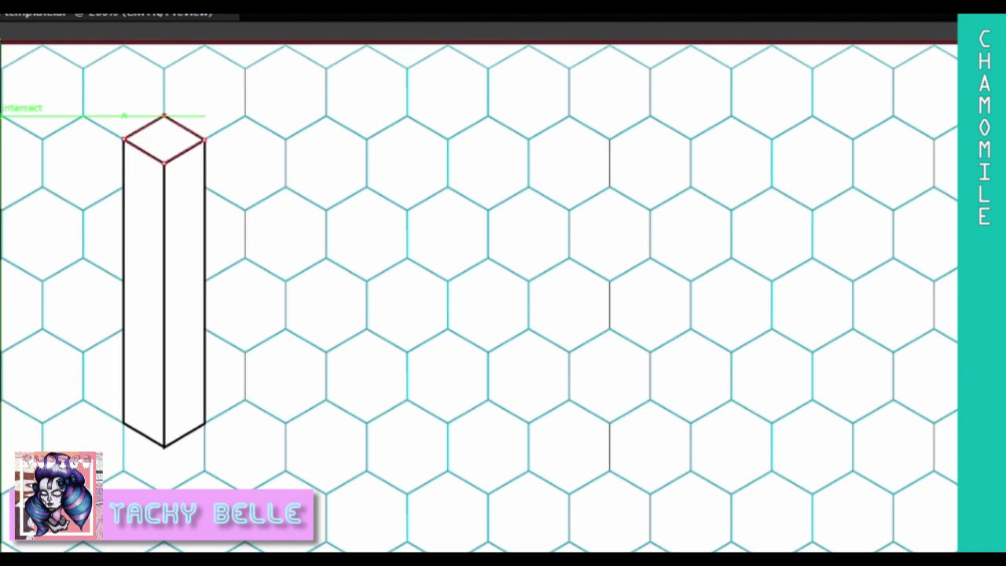
- Select the whole prism and drag a copy to its right
{"action": "left_click", "coordinate": [122, 220]}
{"action": "left_click_drag", "start_coordinate": [281, 386], "coordinate": [41, 223]}
{"action": "left_click", "coordinate": [164, 130], "text": "shift"}
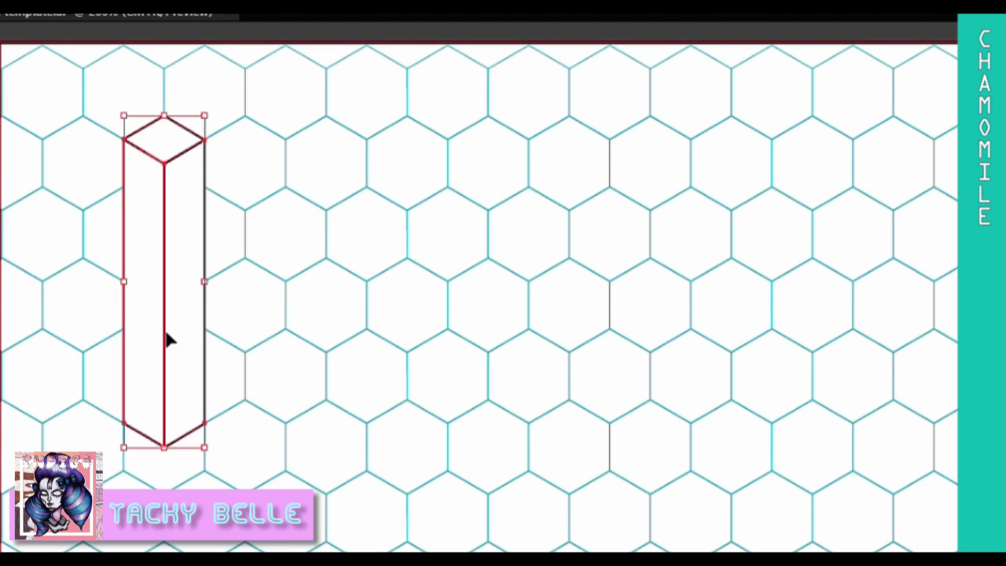
{"action": "left_click_drag", "start_coordinate": [168, 337], "coordinate": [290, 313]}
{"action": "key", "text": "ctrl+shift+a"}
- Remove the white fill from both prism outlines
{"action": "key", "text": "ctrl+a"}
{"action": "key", "text": "slash"}
{"action": "left_click", "coordinate": [491, 428]}
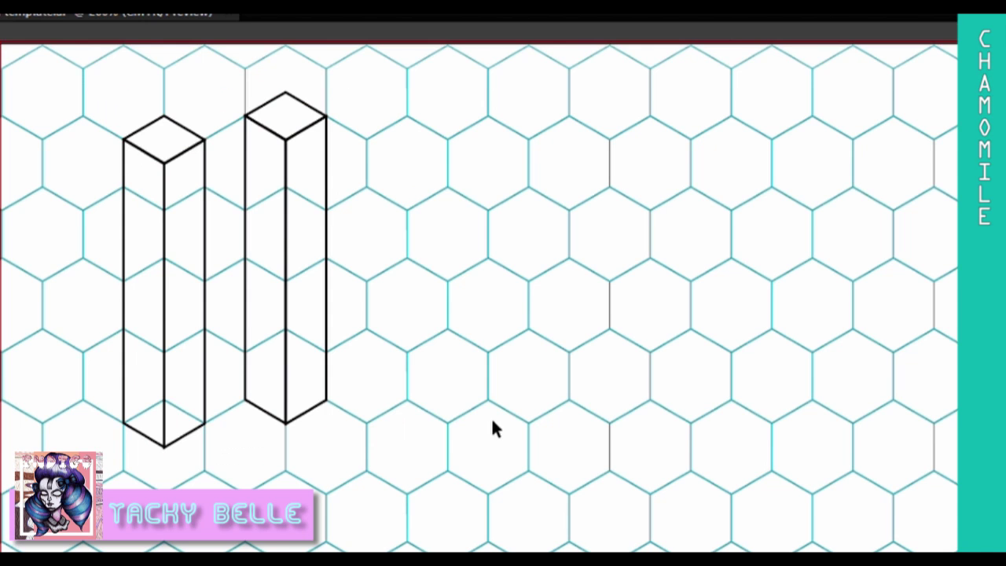
{"action": "left_click", "coordinate": [160, 148]}
{"action": "mouse_move", "coordinate": [211, 261]}
{"action": "left_mouse_down"}
{"action": "mouse_move", "coordinate": [231, 265]}
{"action": "mouse_move", "coordinate": [202, 467]}
{"action": "left_mouse_up"}
{"action": "key", "text": "ctrl+z"}
- Lower the right prism by about one hex
{"action": "left_click_drag", "start_coordinate": [130, 116], "coordinate": [146, 234]}
{"action": "left_click", "coordinate": [285, 259]}
{"action": "left_click_drag", "start_coordinate": [258, 101], "coordinate": [265, 197]}
{"action": "left_click_drag", "start_coordinate": [68, 144], "coordinate": [220, 470]}
{"action": "left_click", "coordinate": [472, 346]}
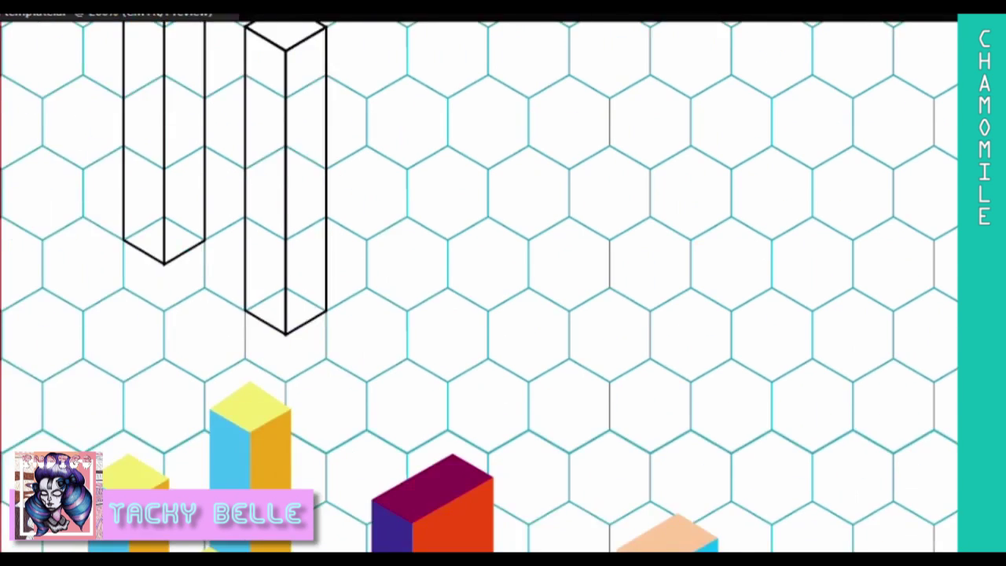
- Copy and paste the right prism to place a third prism beside the others
{"action": "left_click_drag", "start_coordinate": [233, 126], "coordinate": [376, 384]}
{"action": "key", "text": "ctrl+c"}
{"action": "key", "text": "ctrl+v"}
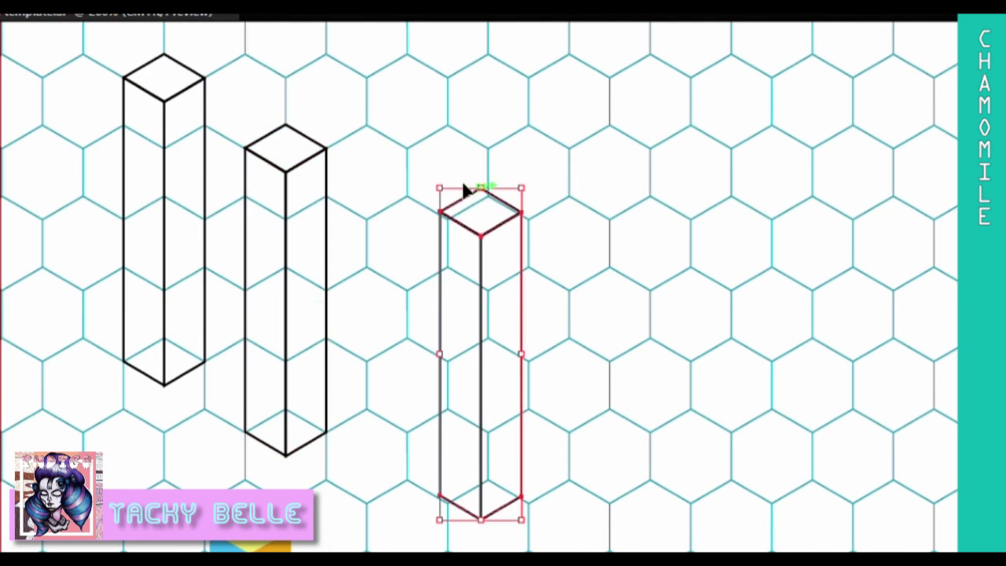
{"action": "left_click_drag", "start_coordinate": [469, 193], "coordinate": [394, 103]}
{"action": "left_click", "coordinate": [99, 166]}
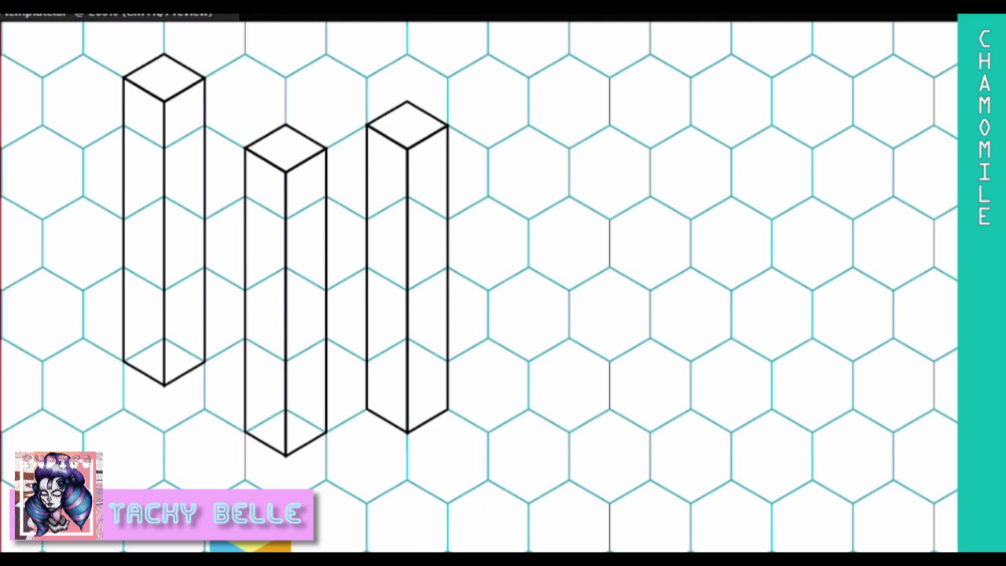
{"action": "left_click", "coordinate": [163, 100]}
- Draw the bridging top face and lower edge joining the left and middle prisms
{"action": "left_click", "coordinate": [245, 148]}
{"action": "left_click", "coordinate": [285, 124]}
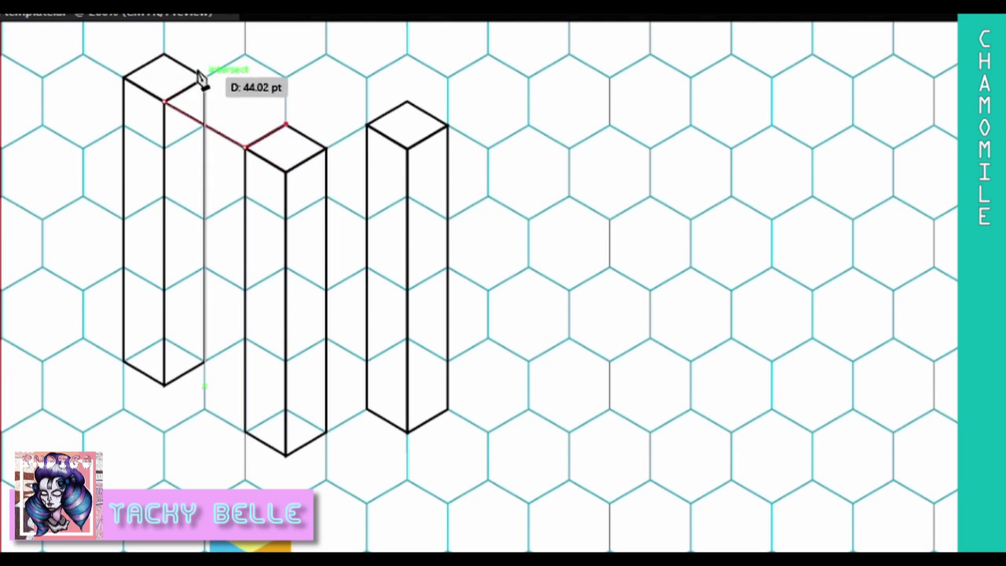
{"action": "left_click", "coordinate": [204, 79]}
{"action": "left_click", "coordinate": [163, 100]}
{"action": "left_click", "coordinate": [163, 148]}
{"action": "left_click", "coordinate": [246, 197]}
- Move the third prism far to the right
{"action": "key", "text": "ctrl+shift+a"}
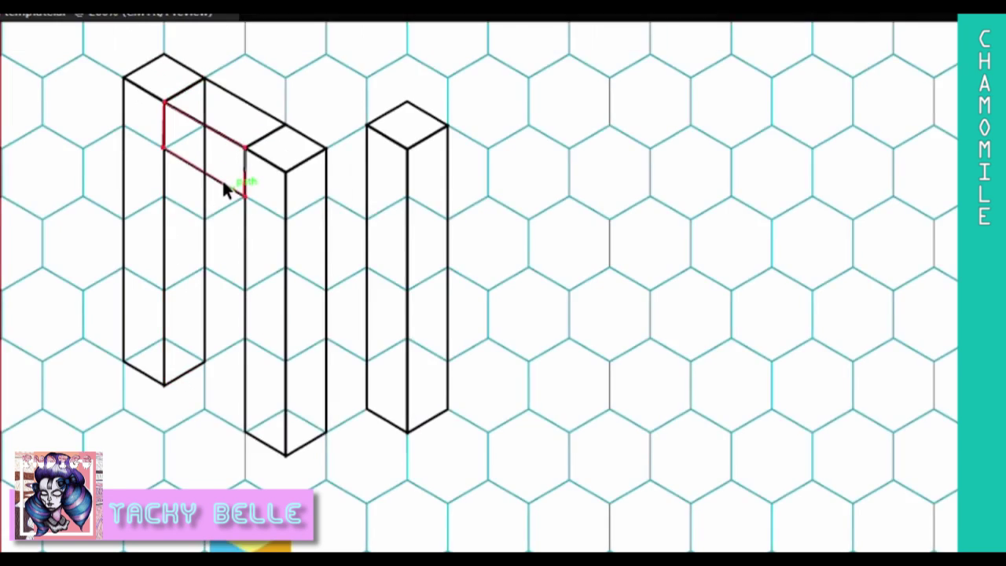
{"action": "left_click", "coordinate": [276, 232]}
{"action": "key", "text": "ctrl+shift+a"}
{"action": "key", "text": "p"}
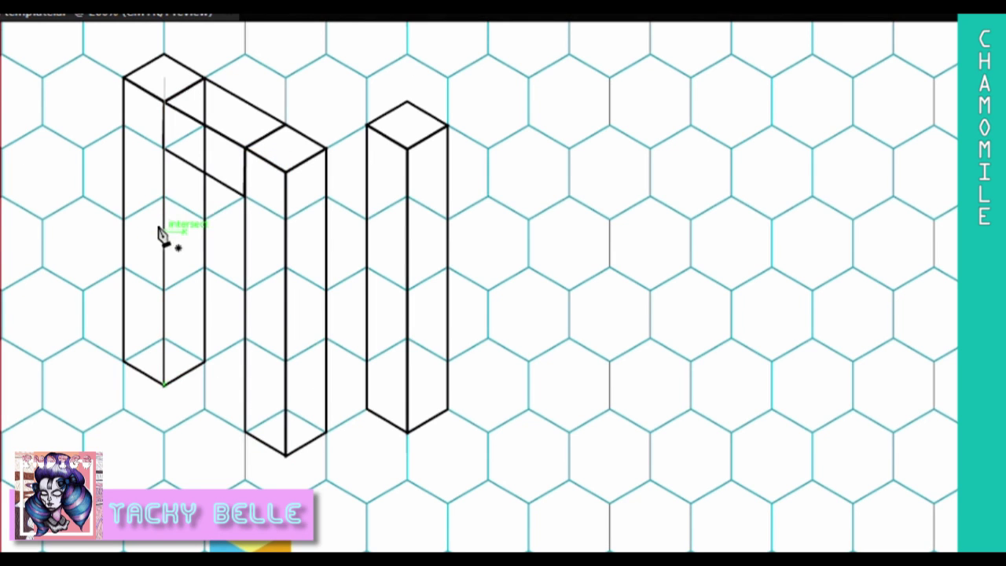
{"action": "left_click", "coordinate": [409, 85]}
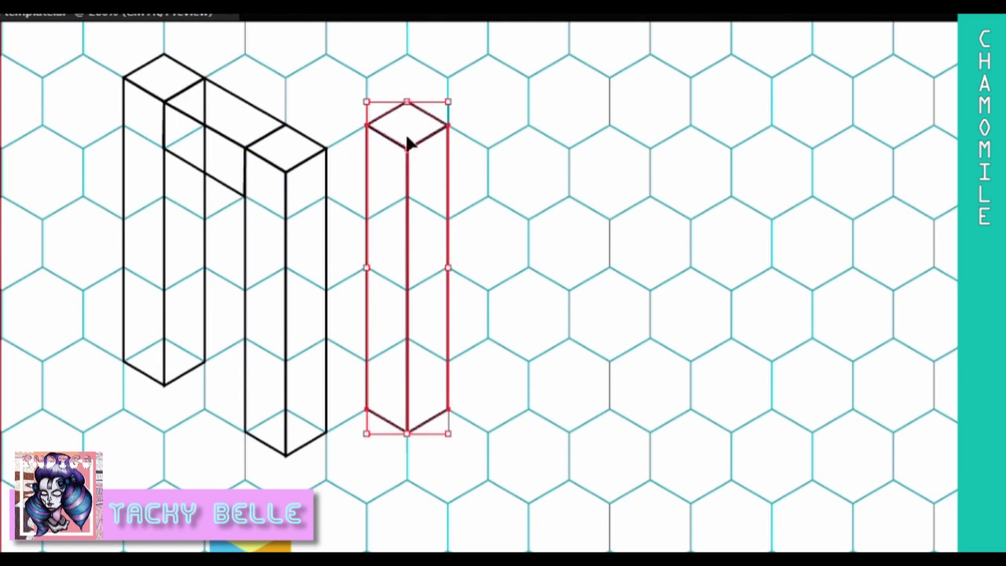
{"action": "left_click_drag", "start_coordinate": [409, 85], "coordinate": [813, 37]}
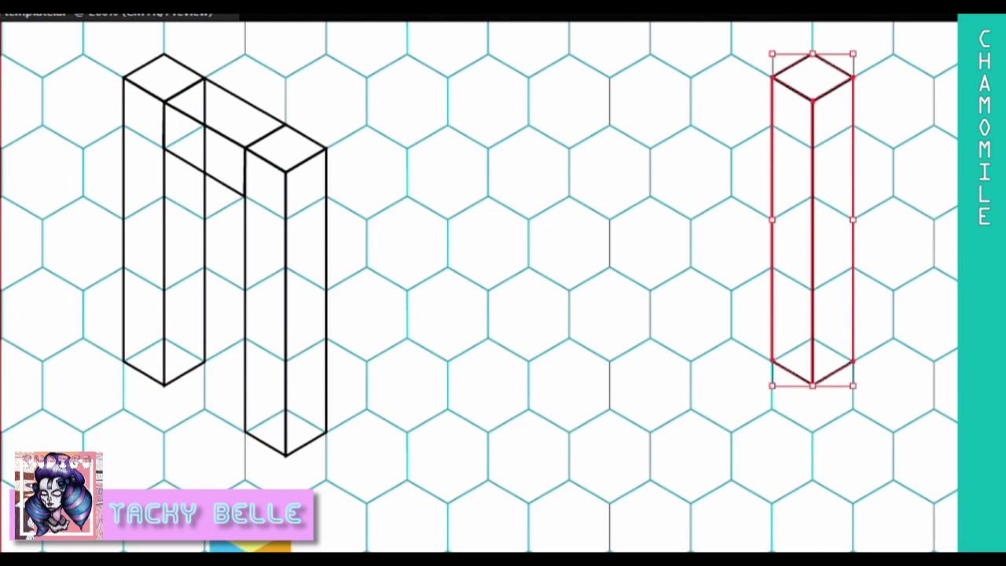
{"action": "key", "text": "ctrl+shift+a"}
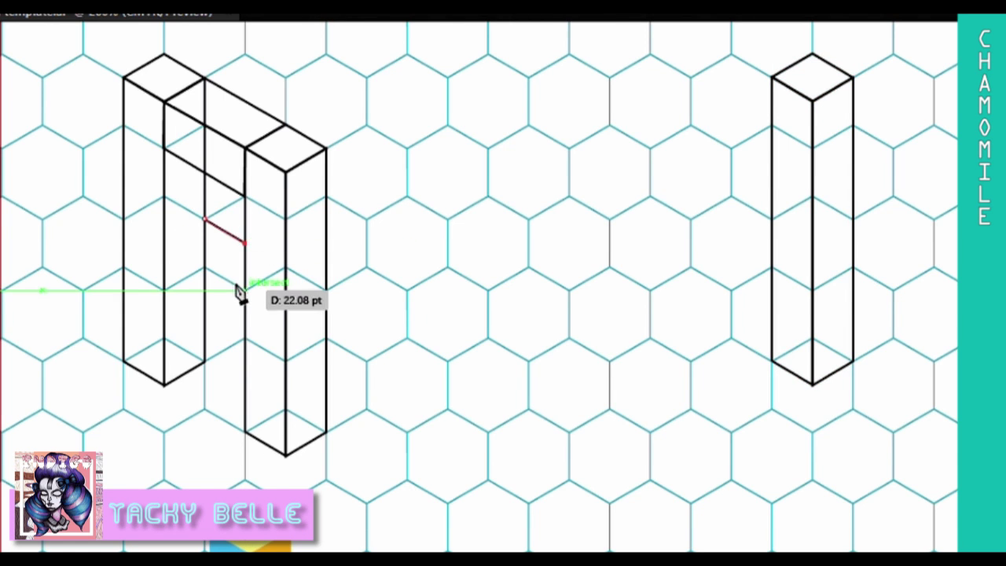
- Outline the crossbar's top and front faces between the left and middle prisms
{"action": "left_click", "coordinate": [164, 242]}
{"action": "left_click", "coordinate": [245, 289]}
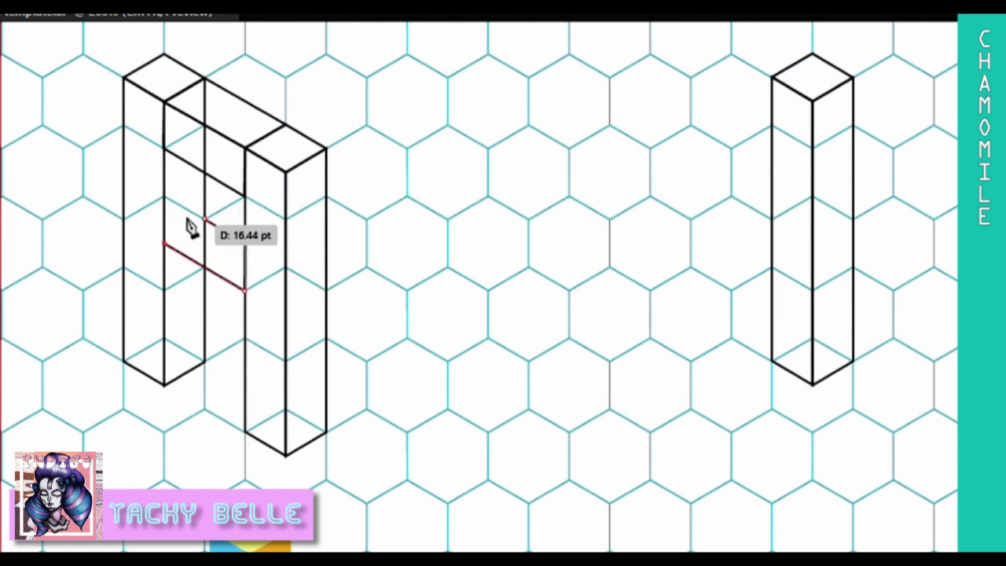
{"action": "left_click", "coordinate": [165, 290]}
{"action": "left_click", "coordinate": [244, 338]}
{"action": "left_click", "coordinate": [245, 291]}
{"action": "left_click", "coordinate": [164, 243]}
{"action": "left_click", "coordinate": [164, 291]}
{"action": "key", "text": "v"}
{"action": "double_click", "coordinate": [165, 250]}
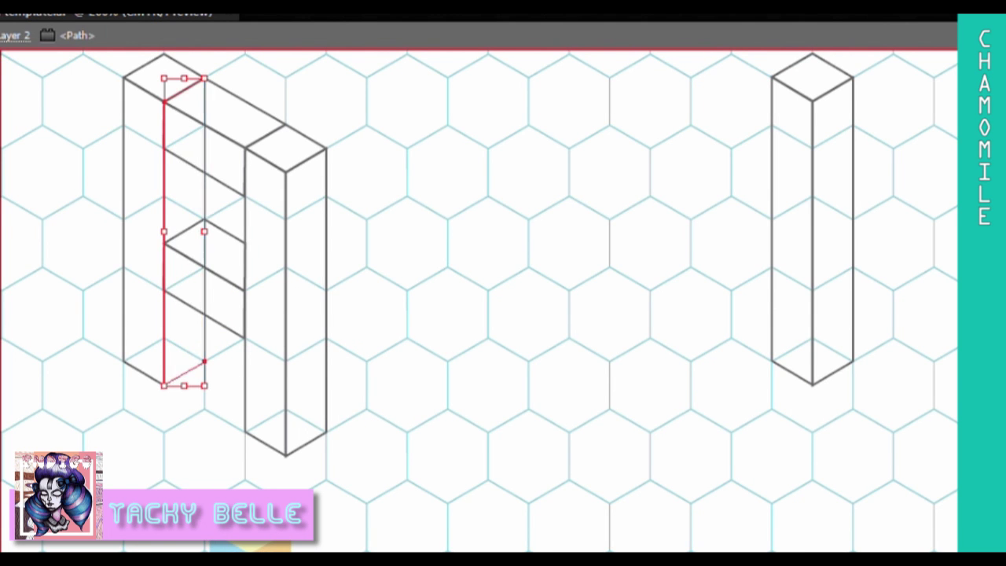
- Fill the inner side faces navy and the leg and bridge tops yellow
{"action": "double_click", "coordinate": [320, 316]}
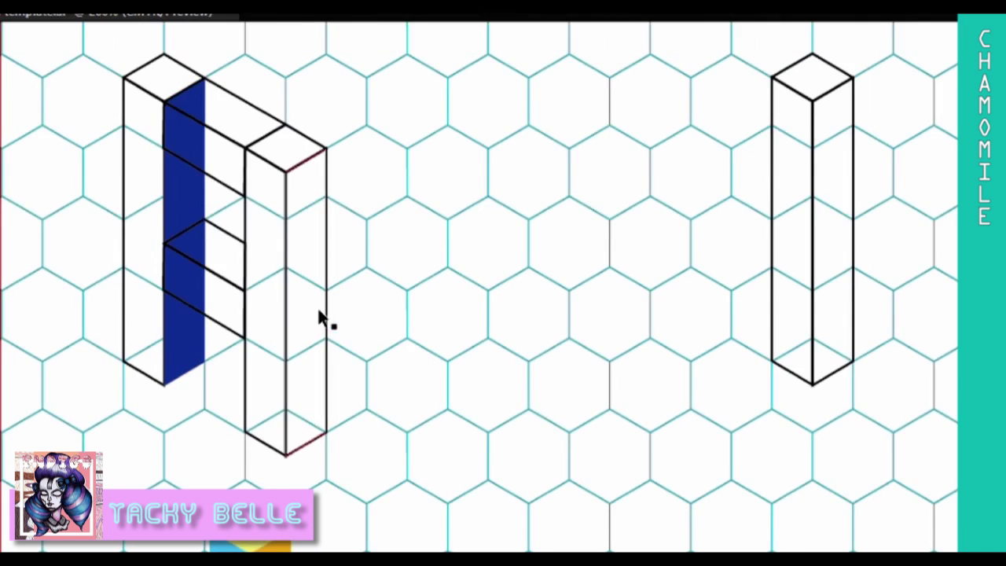
{"action": "double_click", "coordinate": [320, 316]}
{"action": "key", "text": "Escape"}
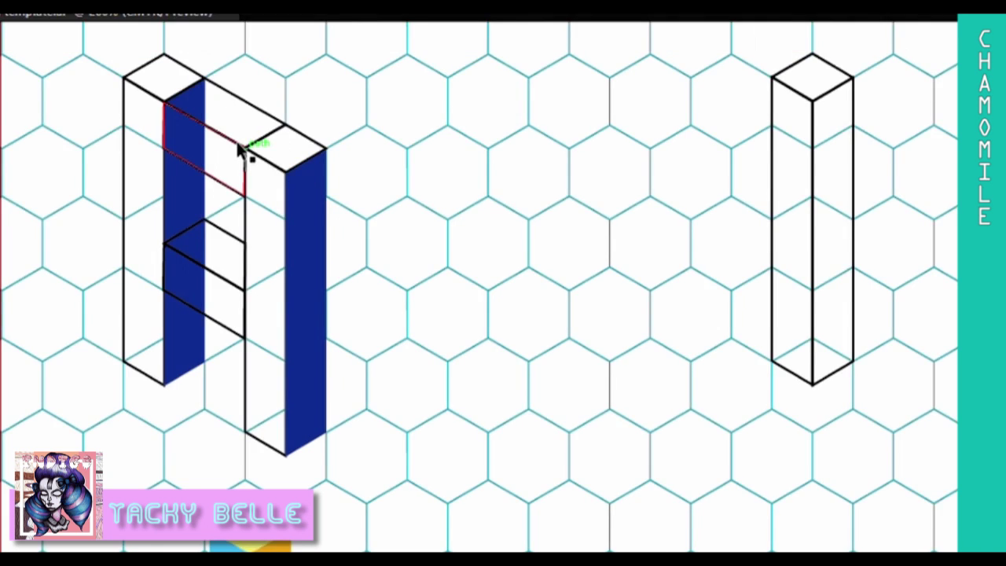
{"action": "double_click", "coordinate": [275, 147]}
{"action": "key", "text": "Escape"}
{"action": "double_click", "coordinate": [228, 118]}
{"action": "left_click", "coordinate": [164, 77]}
{"action": "key", "text": "Escape"}
- Fill the legs' and bridge's front faces magenta
{"action": "double_click", "coordinate": [266, 307]}
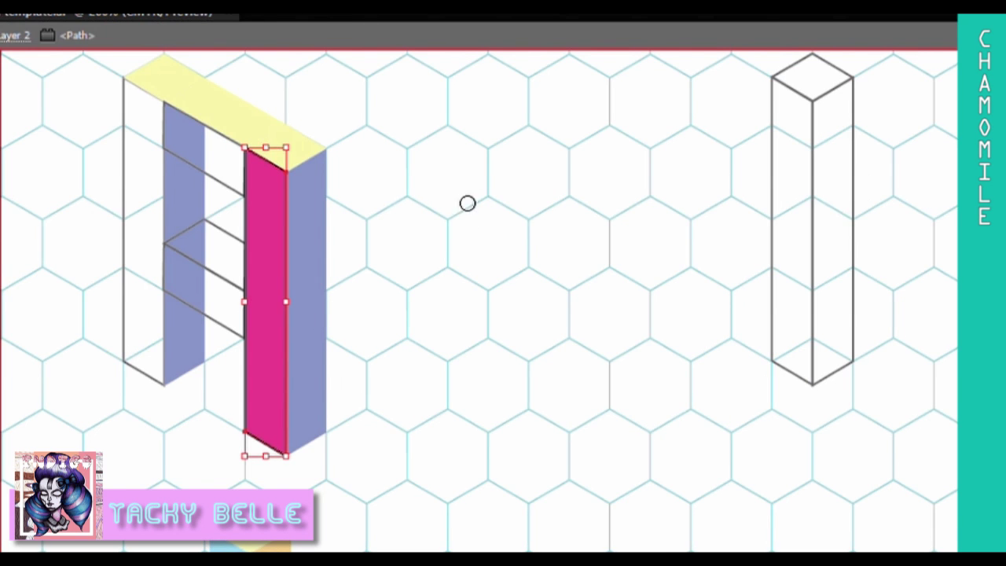
{"action": "key", "text": "Escape"}
{"action": "double_click", "coordinate": [144, 236]}
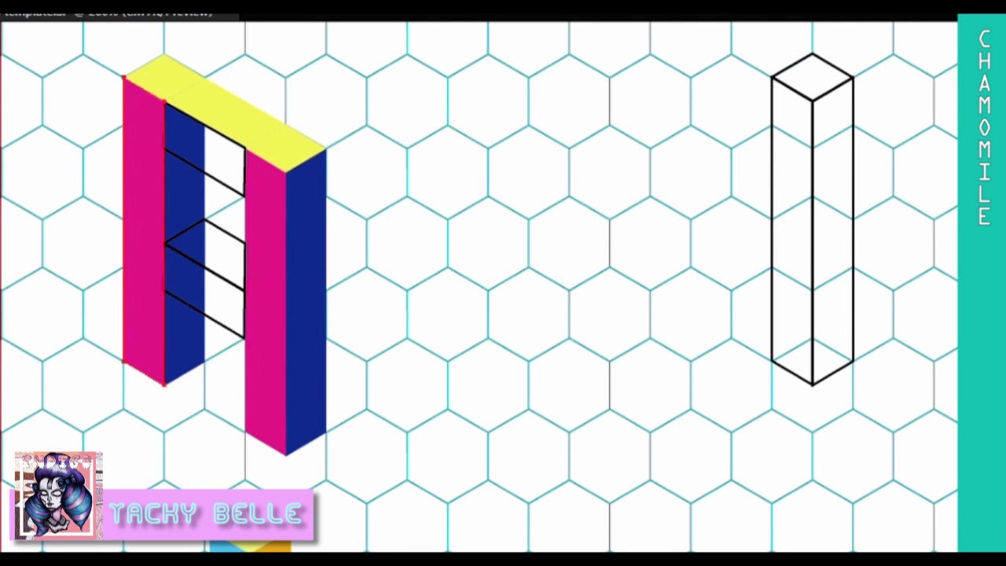
{"action": "double_click", "coordinate": [205, 149]}
{"action": "key", "text": "Escape"}
{"action": "double_click", "coordinate": [199, 131]}
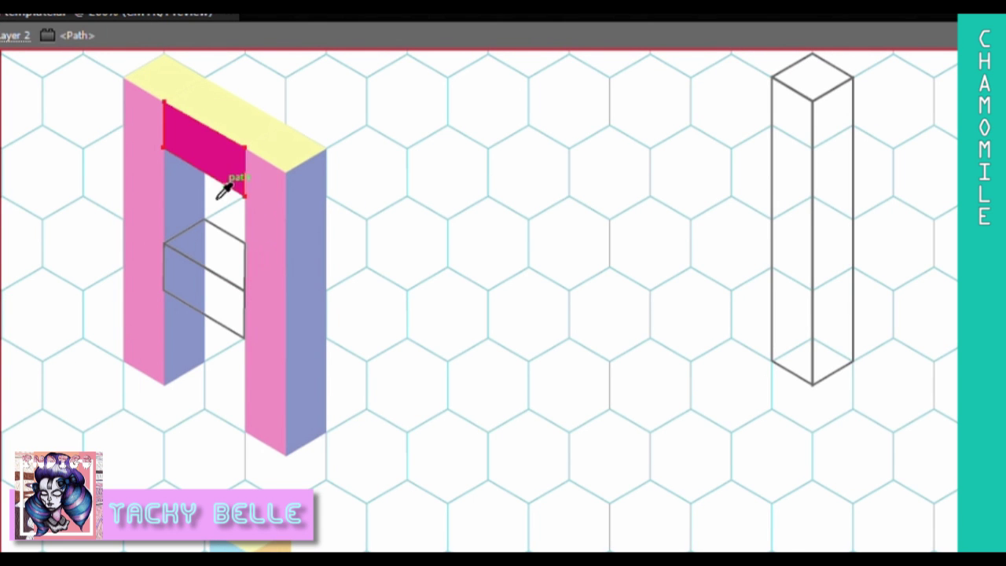
- Duplicate the magenta top bar in place and drag the yellow top piece left into a ledge
{"action": "key", "text": "v"}
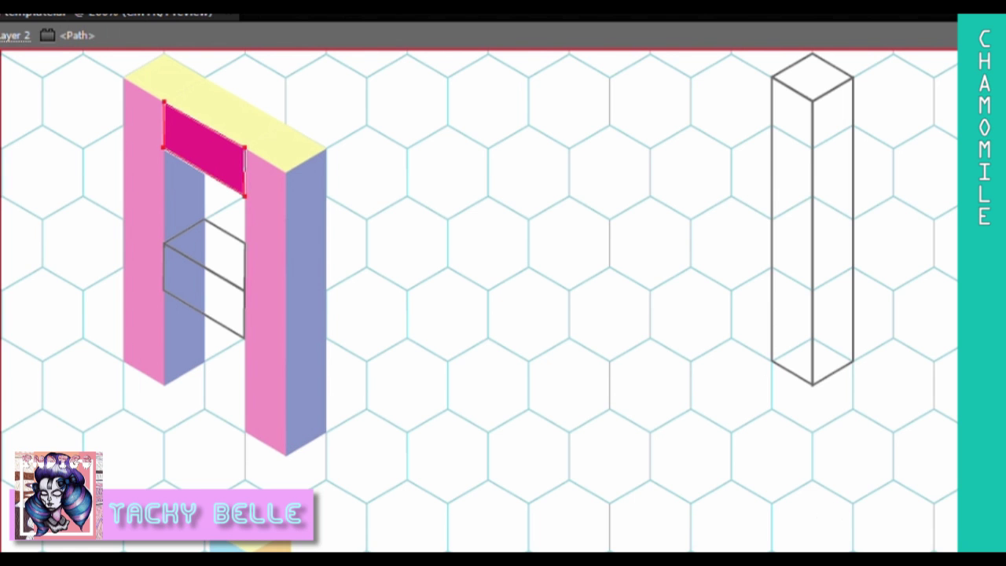
{"action": "key", "text": "ctrl+z"}
{"action": "key", "text": "ctrl+shift+z"}
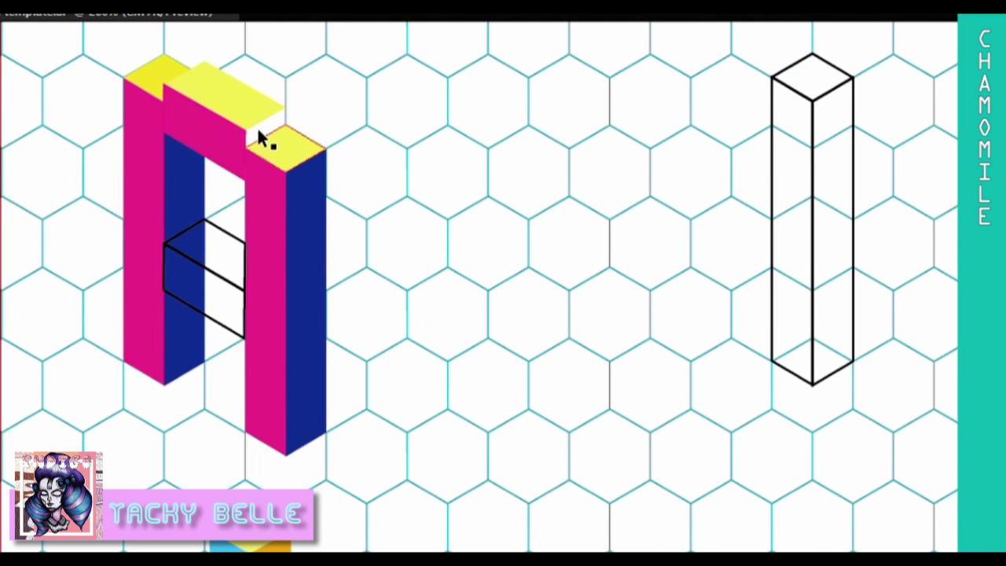
{"action": "key", "text": "ctrl+equal"}
{"action": "key", "text": "ctrl+equal"}
{"action": "mouse_move", "coordinate": [50, 270]}
{"action": "left_mouse_down"}
{"action": "mouse_move", "coordinate": [6, 274]}
{"action": "mouse_move", "coordinate": [61, 259]}
{"action": "left_mouse_up"}
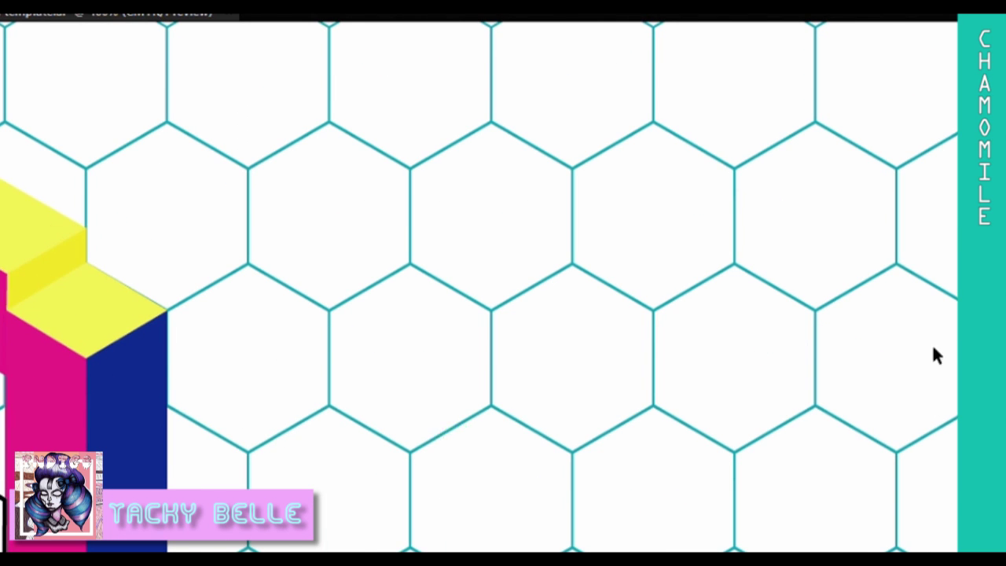
- Fill the crossbar's top face yellow and move the outlined pillar beside the A
{"action": "scroll", "coordinate": [935, 355], "scroll_direction": "up", "scroll_amount": 5}
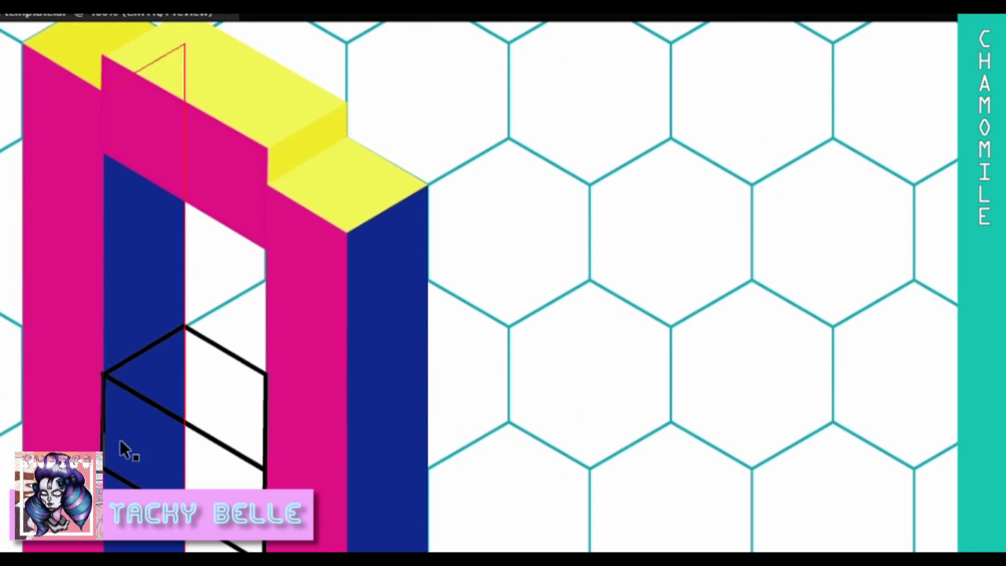
{"action": "double_click", "coordinate": [119, 442]}
{"action": "left_click", "coordinate": [217, 83]}
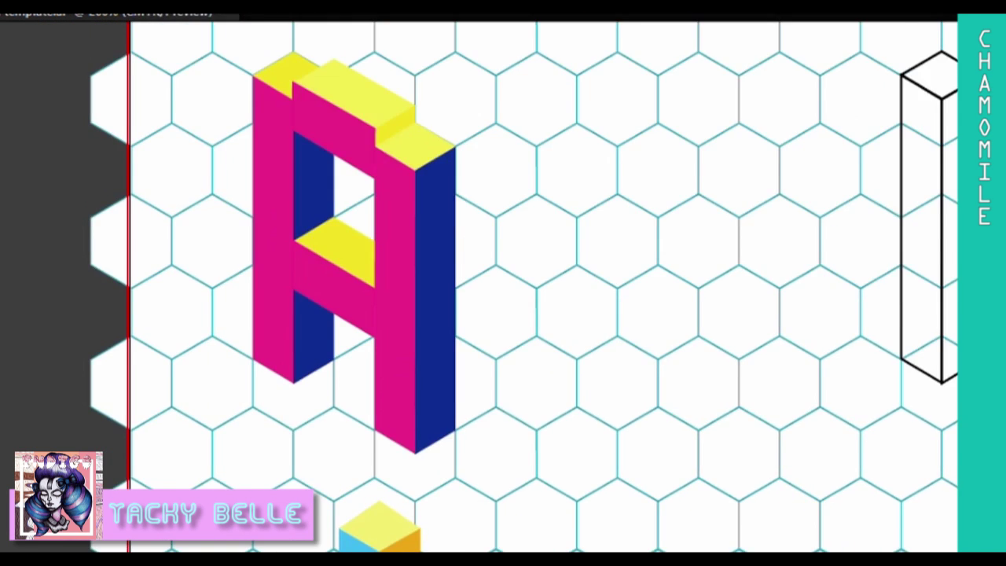
{"action": "left_click_drag", "start_coordinate": [943, 129], "coordinate": [554, 177]}
- Try Pen paths and a circle on the pillar's right side, undoing the test segments
{"action": "left_click", "coordinate": [653, 242]}
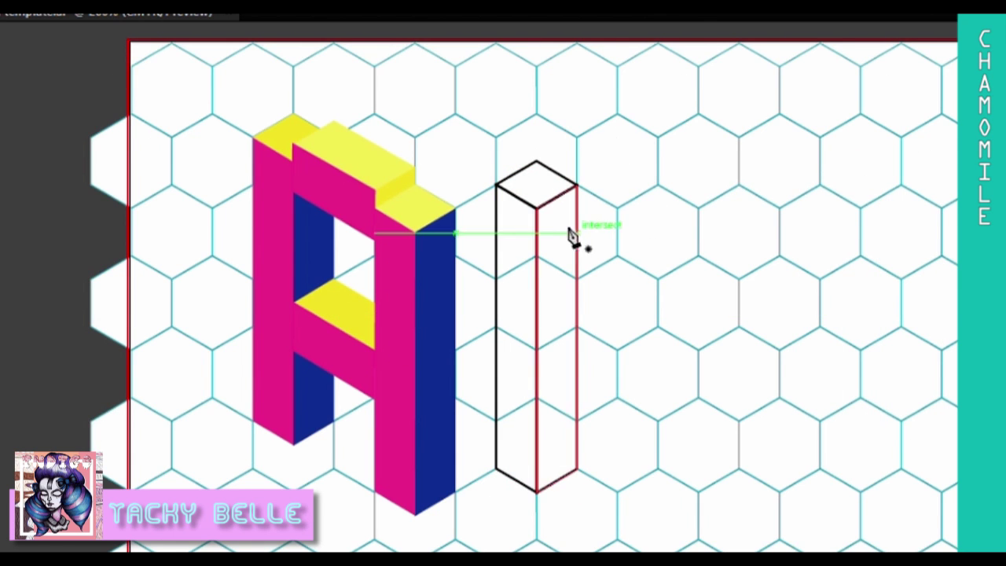
{"action": "left_click", "coordinate": [576, 327]}
{"action": "left_click", "coordinate": [657, 280]}
{"action": "left_click", "coordinate": [657, 158]}
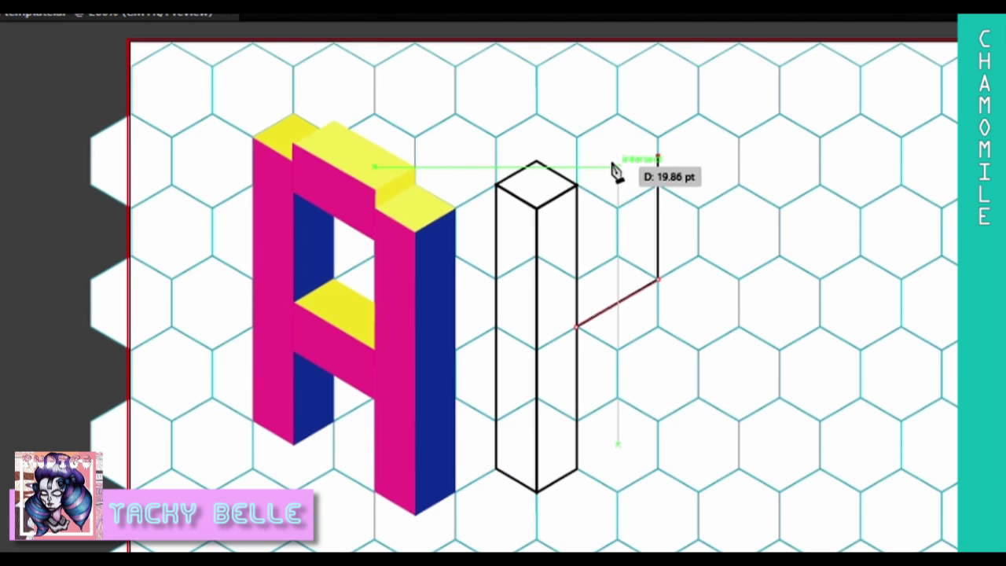
{"action": "key", "text": "ctrl+z"}
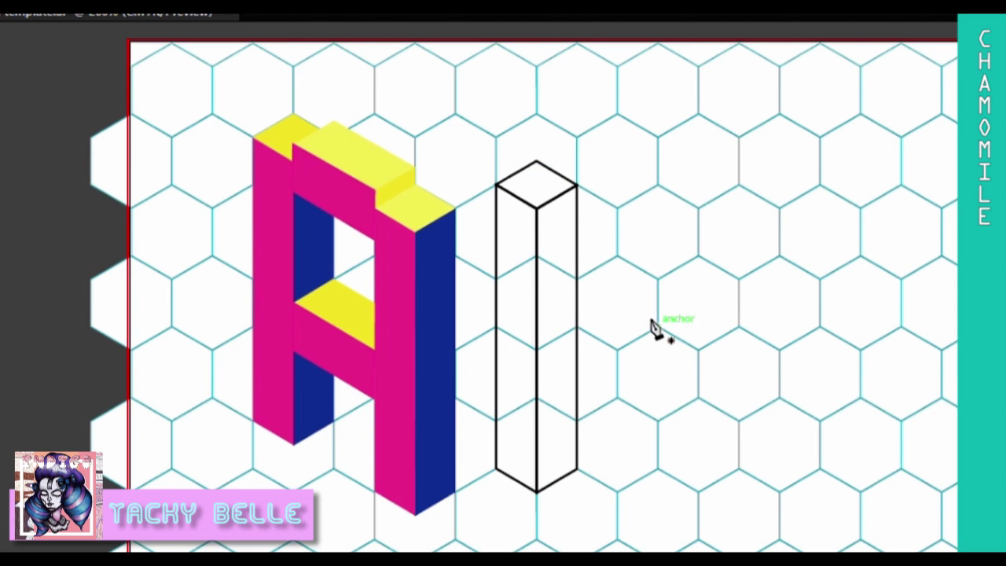
{"action": "left_click", "coordinate": [576, 302]}
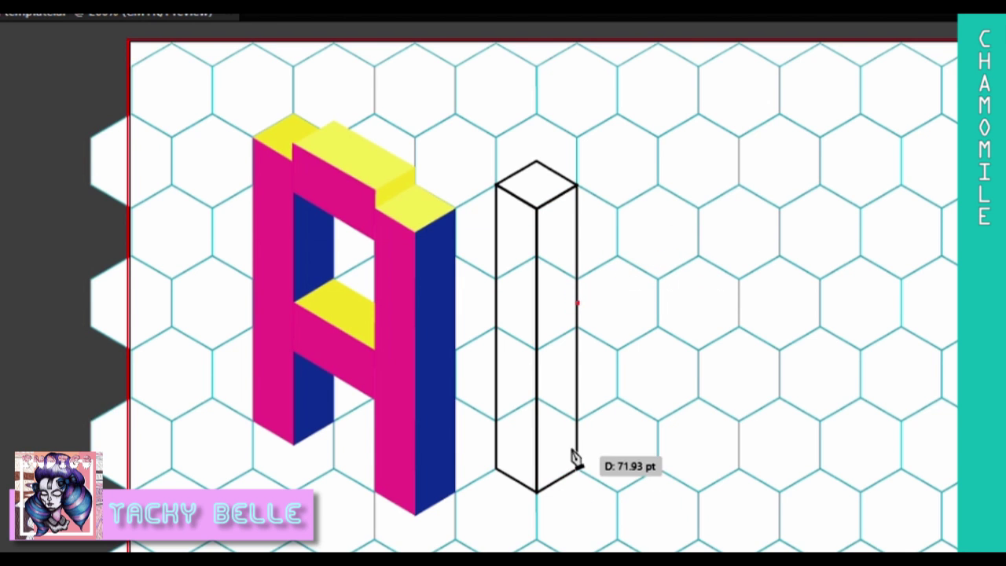
{"action": "left_click_drag", "start_coordinate": [657, 199], "coordinate": [846, 389]}
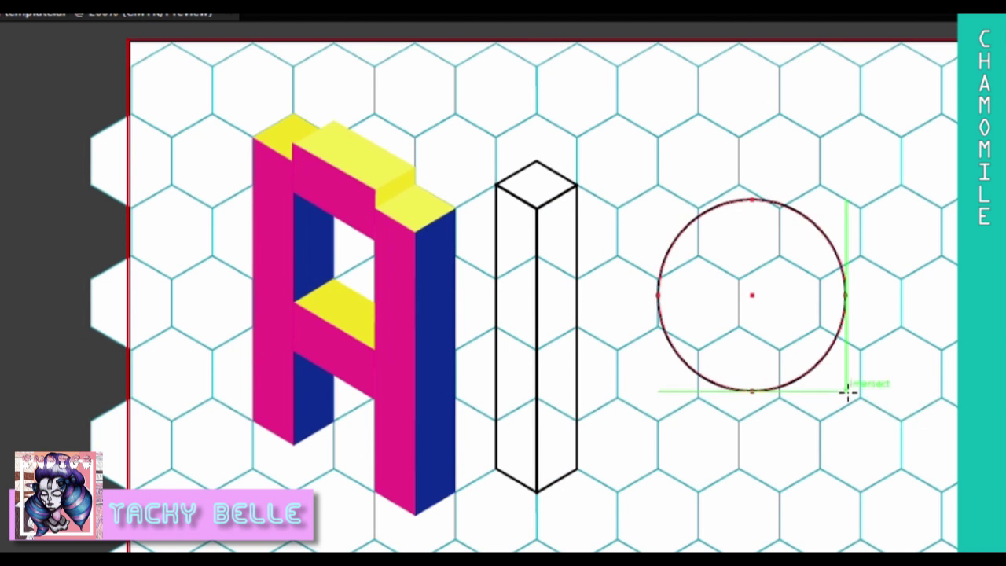
{"action": "double_click", "coordinate": [663, 247]}
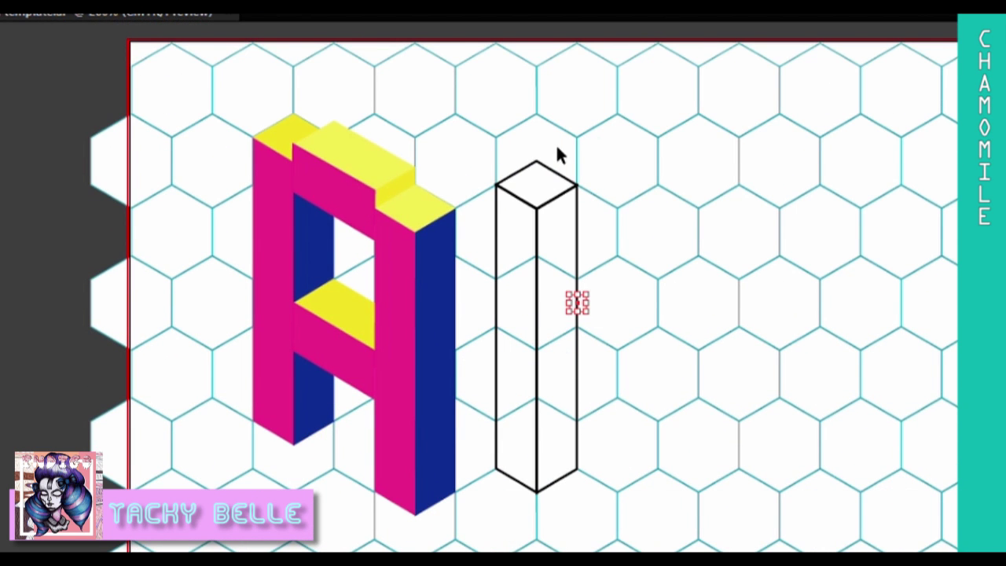
{"action": "left_click", "coordinate": [469, 179]}
- Outline the top bar's top and front faces from the pillar top, then undo them
{"action": "key", "text": "p"}
{"action": "left_click", "coordinate": [659, 90]}
{"action": "left_click", "coordinate": [536, 161]}
{"action": "left_click", "coordinate": [577, 185]}
{"action": "left_click", "coordinate": [698, 114]}
{"action": "left_click", "coordinate": [659, 91]}
{"action": "left_click", "coordinate": [578, 232]}
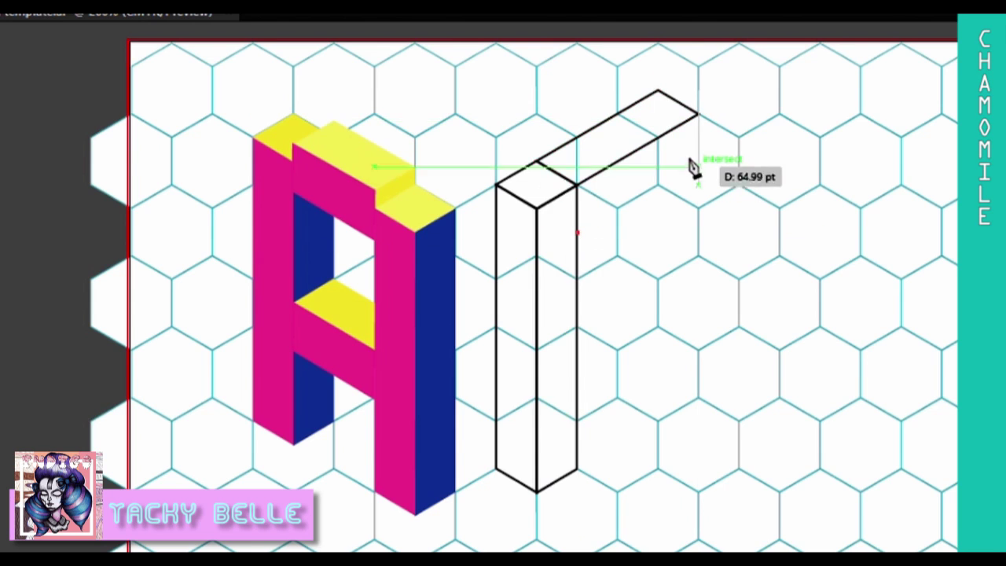
{"action": "left_click", "coordinate": [577, 185]}
{"action": "left_click", "coordinate": [577, 234]}
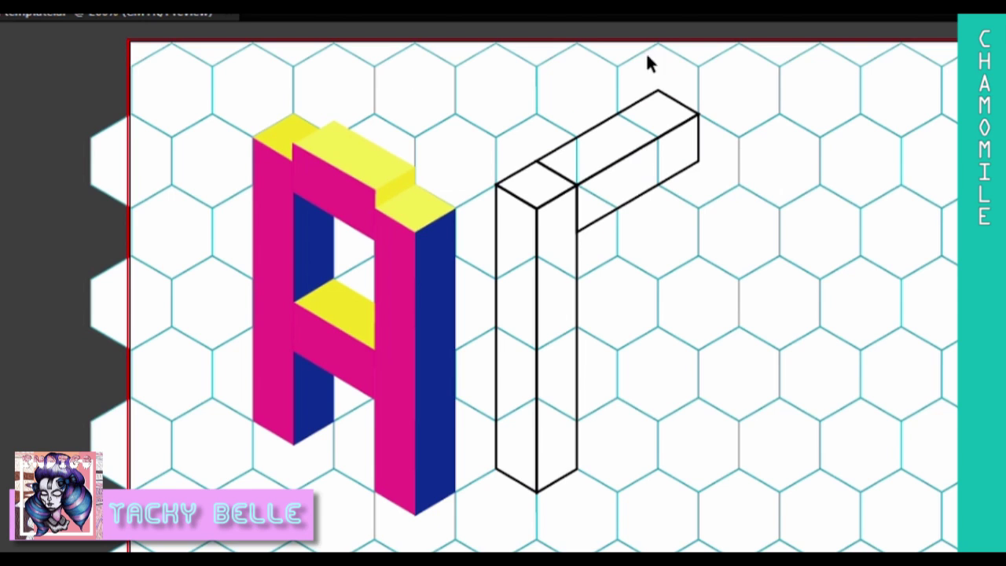
{"action": "key", "text": "ctrl+z"}
{"action": "key", "text": "ctrl+z"}
{"action": "key", "text": "ctrl+z"}
{"action": "key", "text": "ctrl+z"}
{"action": "key", "text": "ctrl+z"}
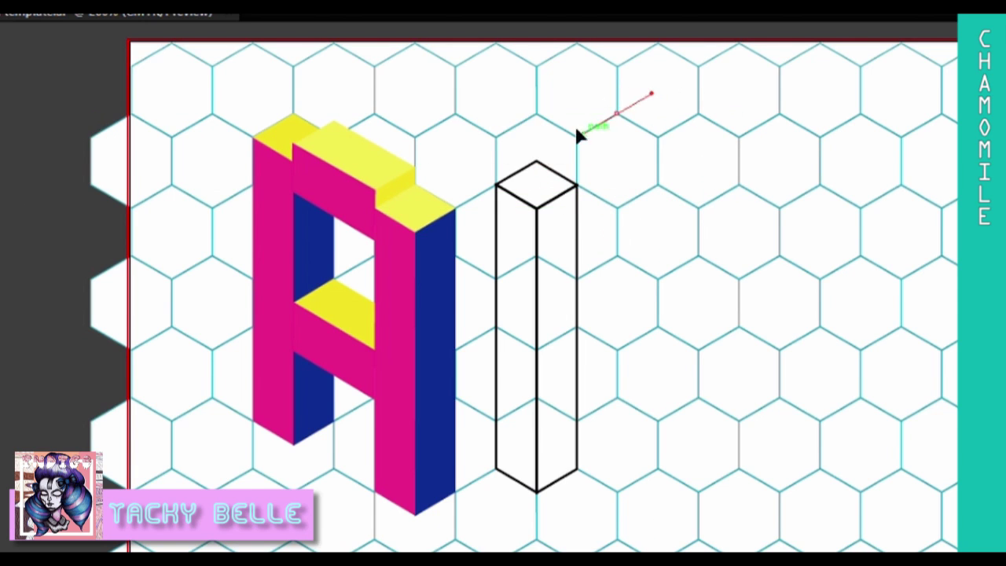
- Redraw the bar's edge out toward the upper right, undoing the extra end points
{"action": "left_click", "coordinate": [618, 115]}
{"action": "left_click_drag", "start_coordinate": [615, 115], "coordinate": [655, 140]}
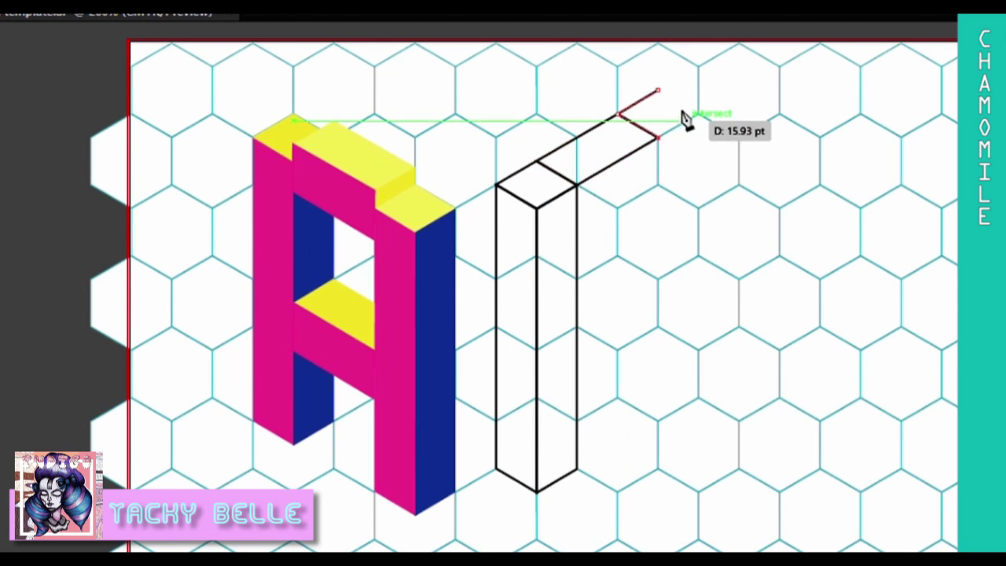
{"action": "left_click_drag", "start_coordinate": [655, 140], "coordinate": [652, 89]}
{"action": "key", "text": "ctrl+z"}
{"action": "key", "text": "ctrl+z"}
{"action": "key", "text": "ctrl+z"}
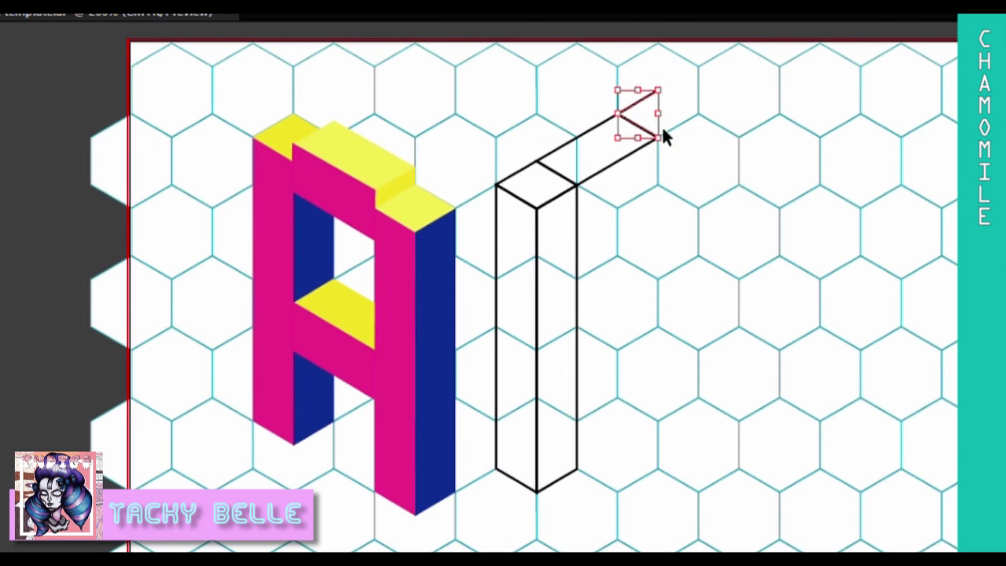
{"action": "key", "text": "ctrl+z"}
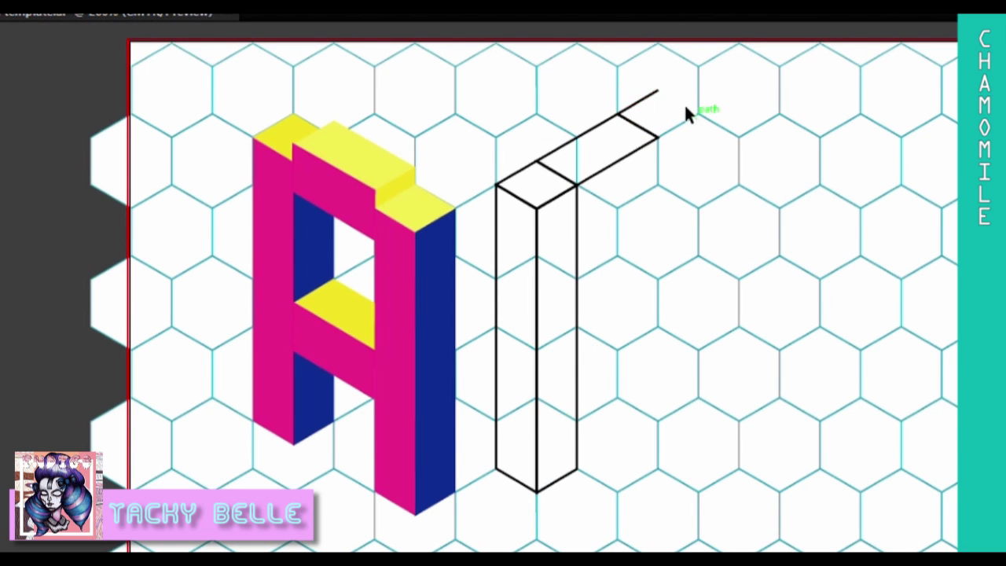
- Draw a diamond end cap and nudge it onto the bar's end
{"action": "left_click", "coordinate": [657, 90]}
{"action": "left_click", "coordinate": [658, 139]}
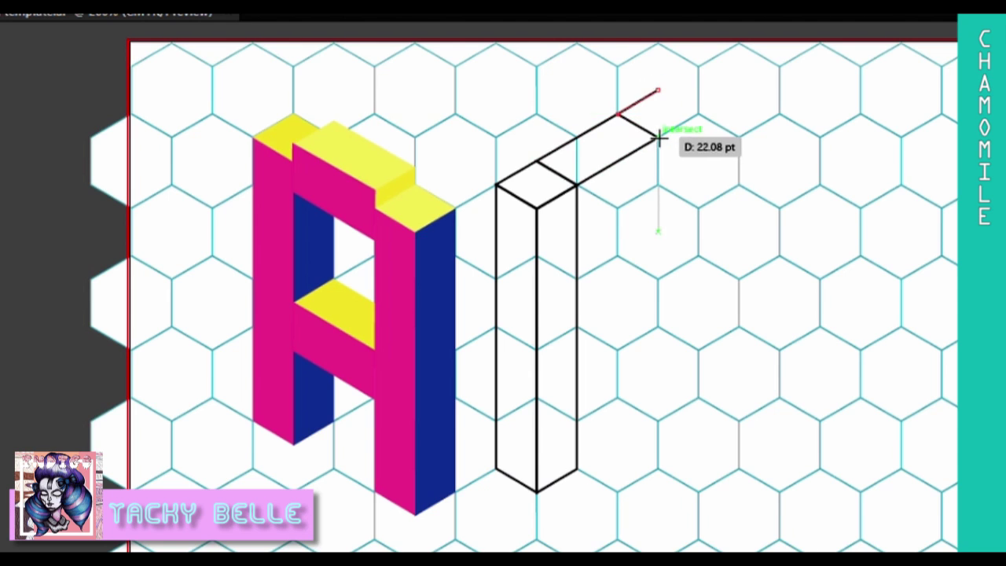
{"action": "left_click", "coordinate": [698, 115]}
{"action": "left_click", "coordinate": [659, 92]}
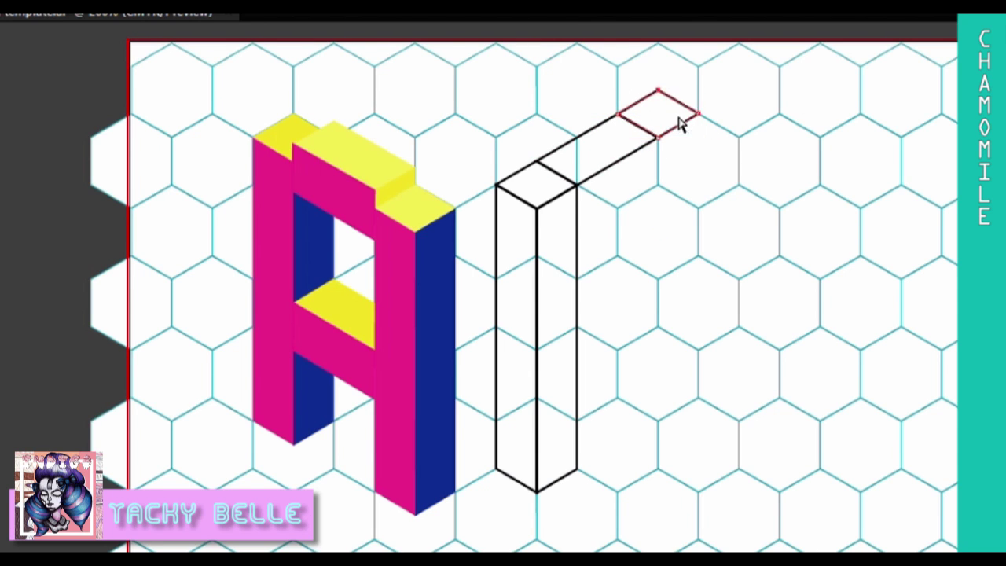
{"action": "left_click_drag", "start_coordinate": [624, 69], "coordinate": [723, 175]}
{"action": "left_click_drag", "start_coordinate": [678, 128], "coordinate": [678, 139]}
{"action": "left_click", "coordinate": [805, 112]}
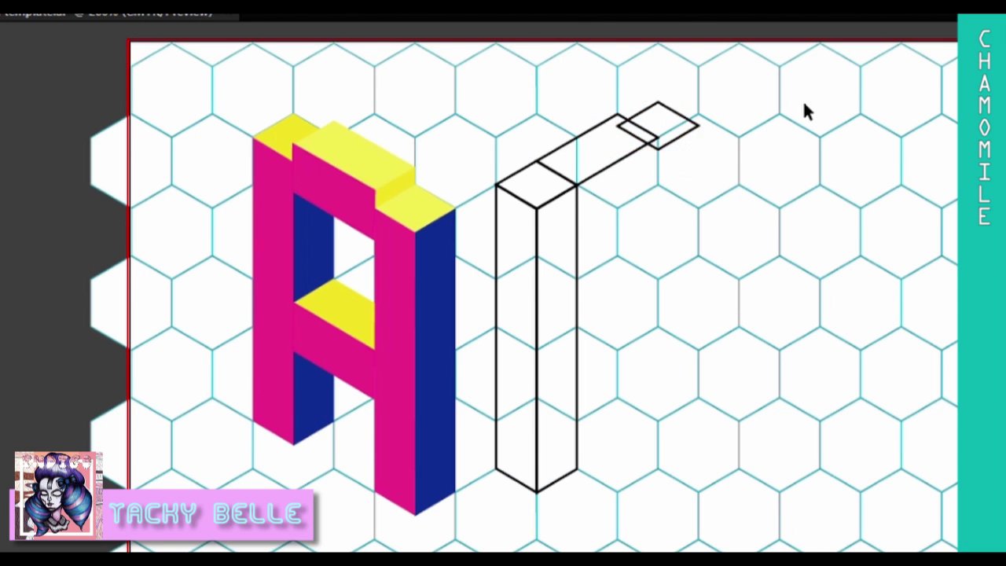
{"action": "left_click", "coordinate": [678, 128]}
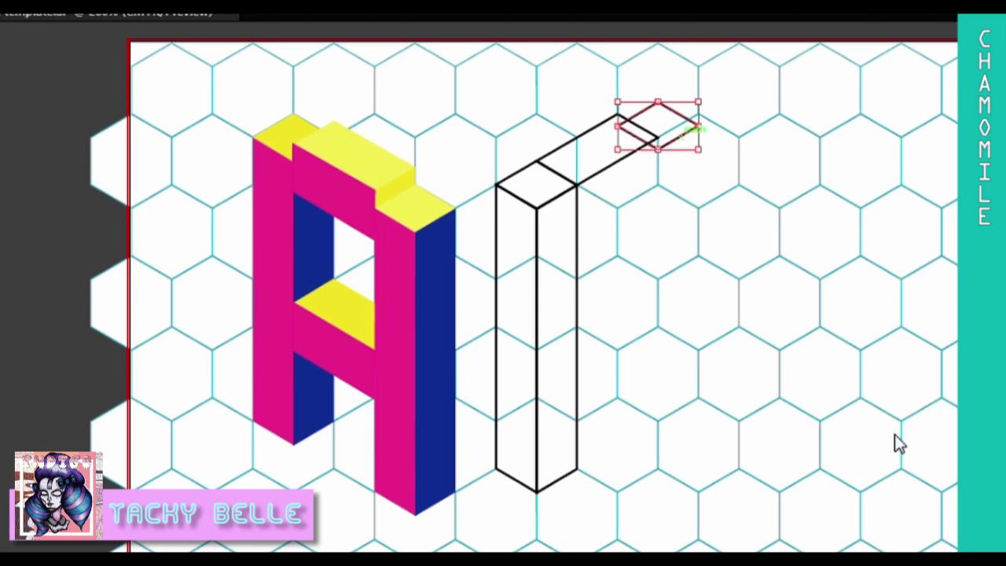
{"action": "left_click", "coordinate": [591, 168]}
{"action": "left_click", "coordinate": [638, 47]}
- Begin outlining the side face below the diamond cap
{"action": "left_click", "coordinate": [697, 124]}
{"action": "left_click", "coordinate": [699, 232]}
{"action": "left_click", "coordinate": [657, 255]}
- Close the cap's side face, draw the downward block's front, and run the lower bar edges back to the stem
{"action": "left_click", "coordinate": [658, 147]}
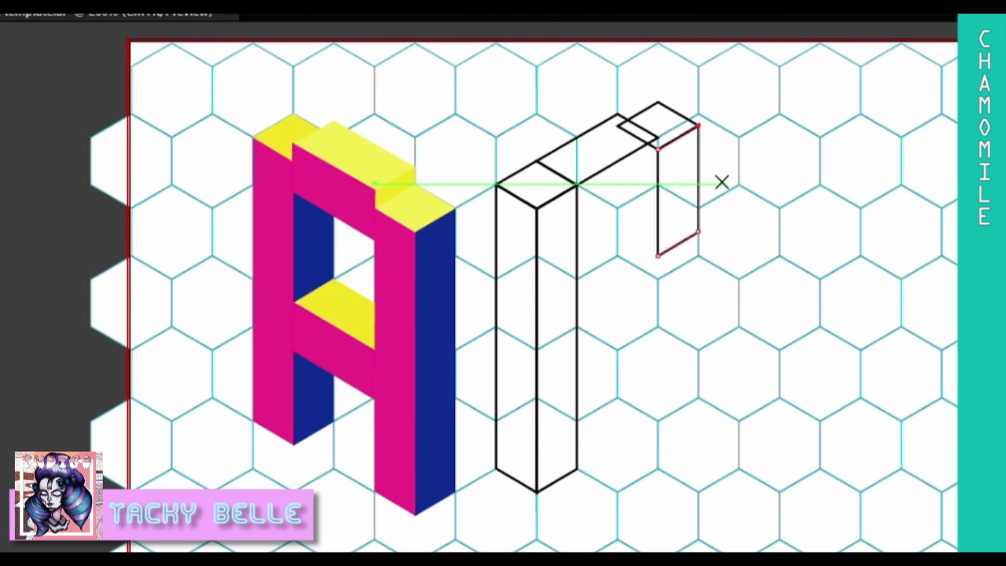
{"action": "left_click_drag", "start_coordinate": [617, 232], "coordinate": [658, 255]}
{"action": "mouse_move", "coordinate": [658, 147]}
{"action": "left_mouse_down"}
{"action": "mouse_move", "coordinate": [617, 124]}
{"action": "mouse_move", "coordinate": [617, 231]}
{"action": "left_mouse_up"}
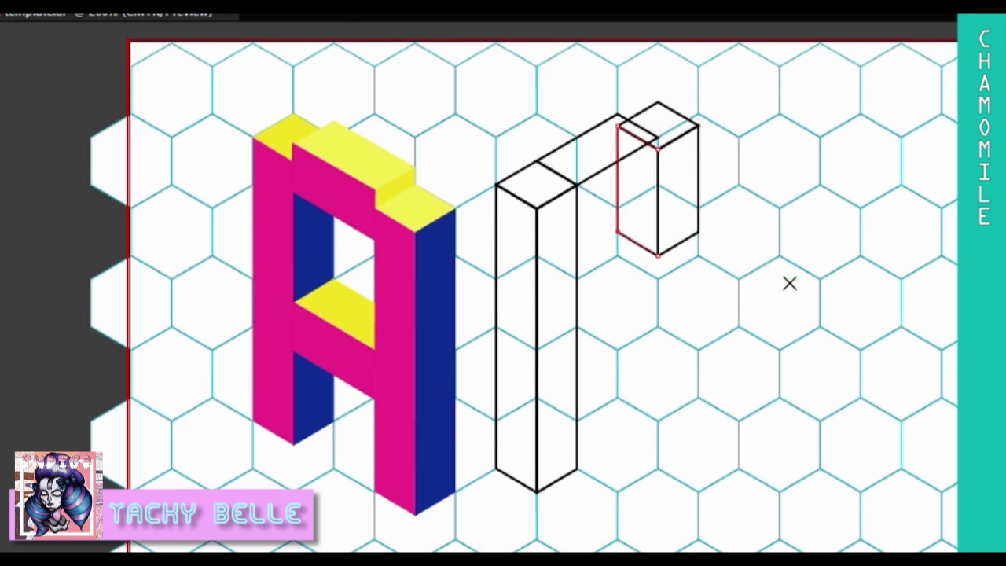
{"action": "left_click_drag", "start_coordinate": [653, 192], "coordinate": [578, 185]}
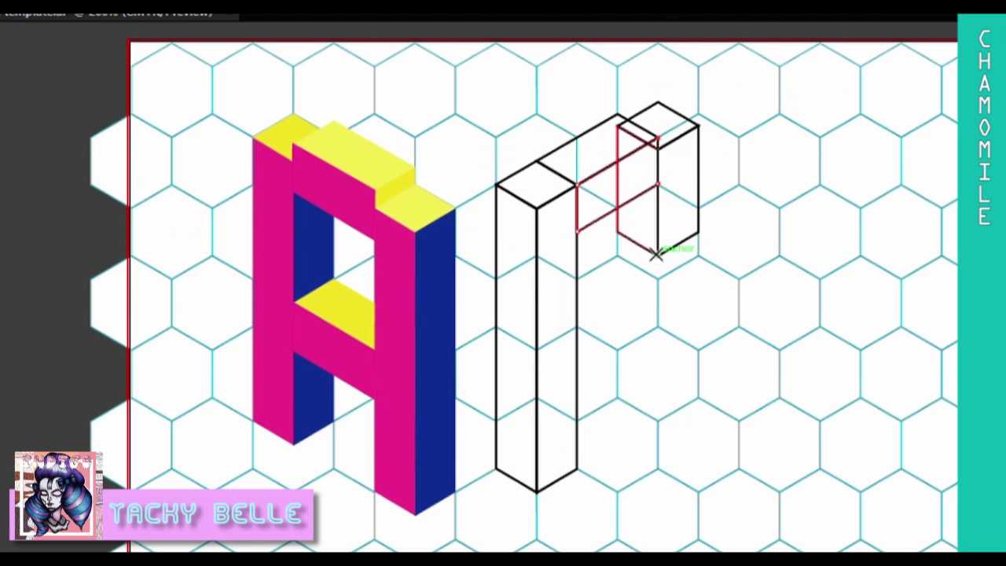
{"action": "mouse_move", "coordinate": [658, 255]}
{"action": "left_mouse_down"}
{"action": "mouse_move", "coordinate": [577, 292]}
{"action": "mouse_move", "coordinate": [578, 303]}
{"action": "mouse_move", "coordinate": [578, 253]}
{"action": "left_mouse_up"}
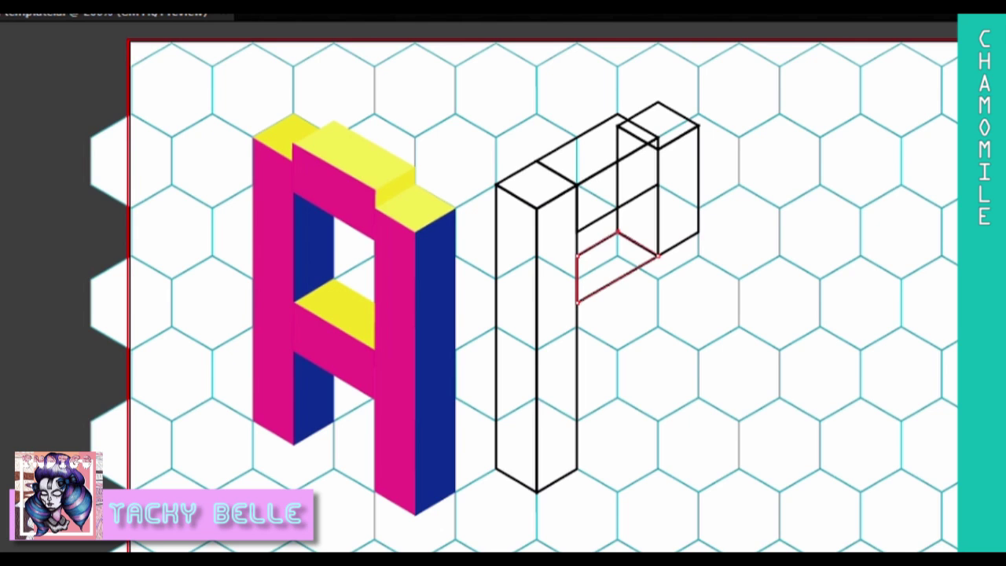
{"action": "mouse_move", "coordinate": [698, 233]}
{"action": "left_mouse_down"}
{"action": "mouse_move", "coordinate": [698, 293]}
{"action": "mouse_move", "coordinate": [578, 345]}
{"action": "mouse_move", "coordinate": [578, 361]}
{"action": "left_mouse_up"}
{"action": "mouse_move", "coordinate": [779, 412]}
{"action": "left_mouse_down"}
{"action": "mouse_move", "coordinate": [776, 220]}
{"action": "mouse_move", "coordinate": [578, 303]}
{"action": "left_mouse_up"}
- Fill the P's front faces pink and eyedrop the A's navy onto the stem's side face
{"action": "left_click", "coordinate": [590, 259]}
{"action": "left_click", "coordinate": [388, 418]}
{"action": "double_click", "coordinate": [541, 276]}
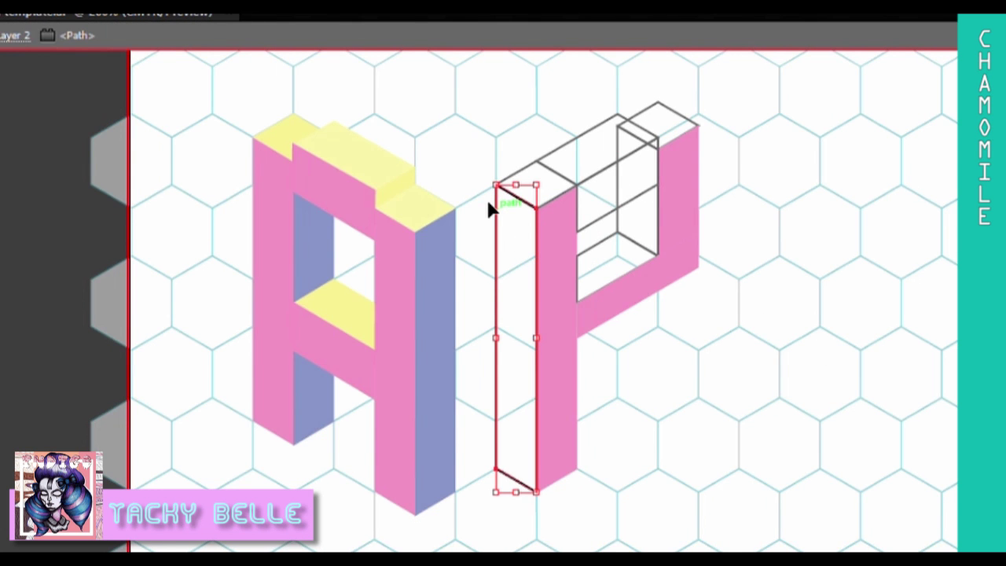
{"action": "key", "text": "i"}
{"action": "left_click", "coordinate": [434, 312]}
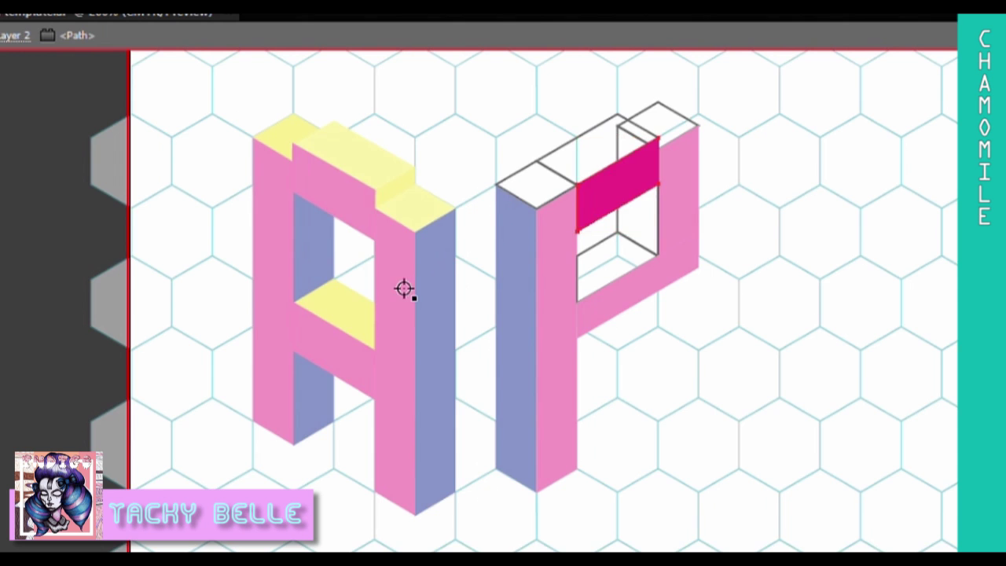
- Colour the P's stem top and top bar yellow to match the A
{"action": "left_click", "coordinate": [542, 182], "text": "ctrl"}
{"action": "left_click", "coordinate": [424, 206]}
{"action": "left_click", "coordinate": [629, 129], "text": "ctrl"}
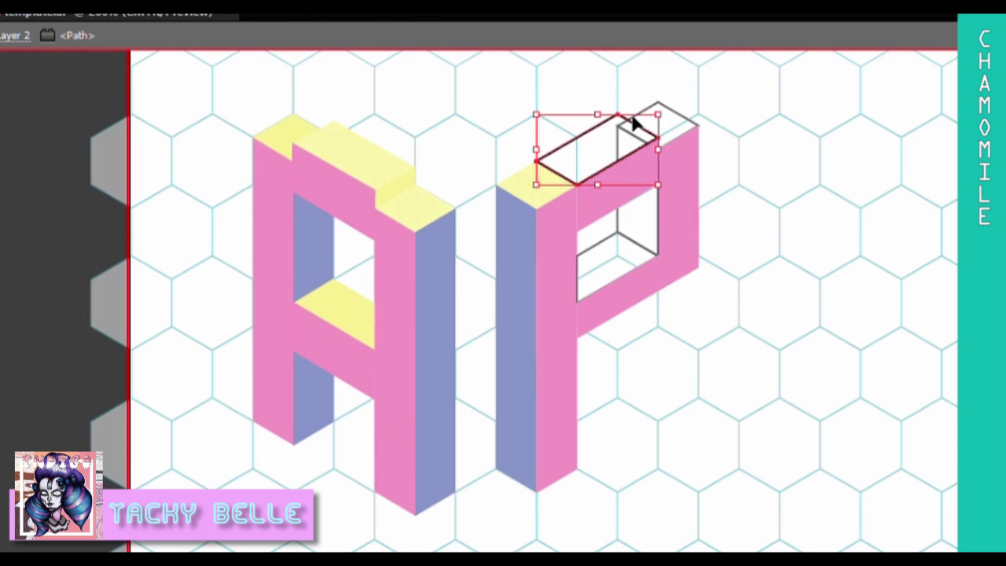
{"action": "left_click", "coordinate": [414, 213]}
{"action": "key", "text": "v"}
{"action": "double_click", "coordinate": [675, 104]}
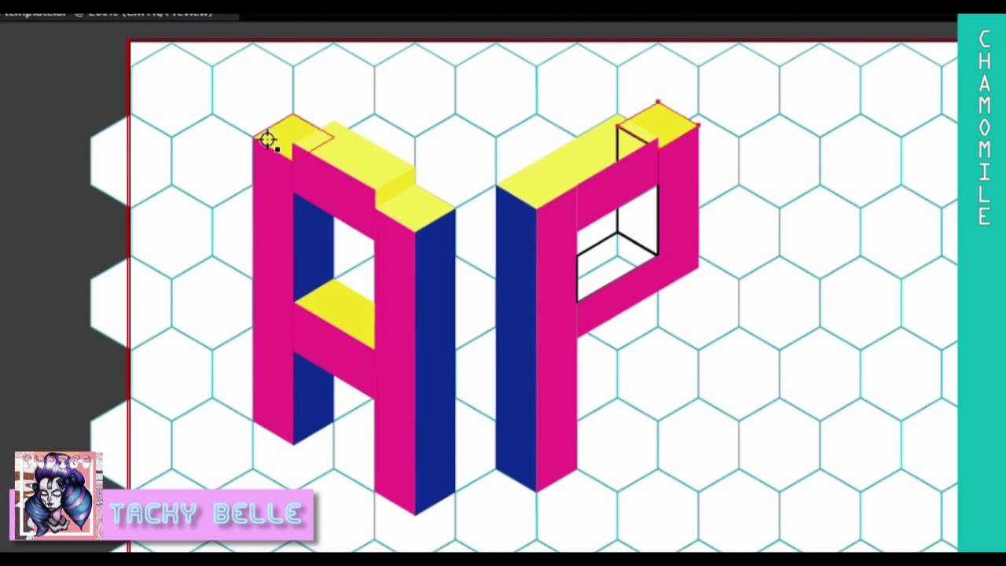
- Fill the P's inner floor yellow and undo the stray face inside its top
{"action": "double_click", "coordinate": [611, 275]}
{"action": "left_click", "coordinate": [349, 309]}
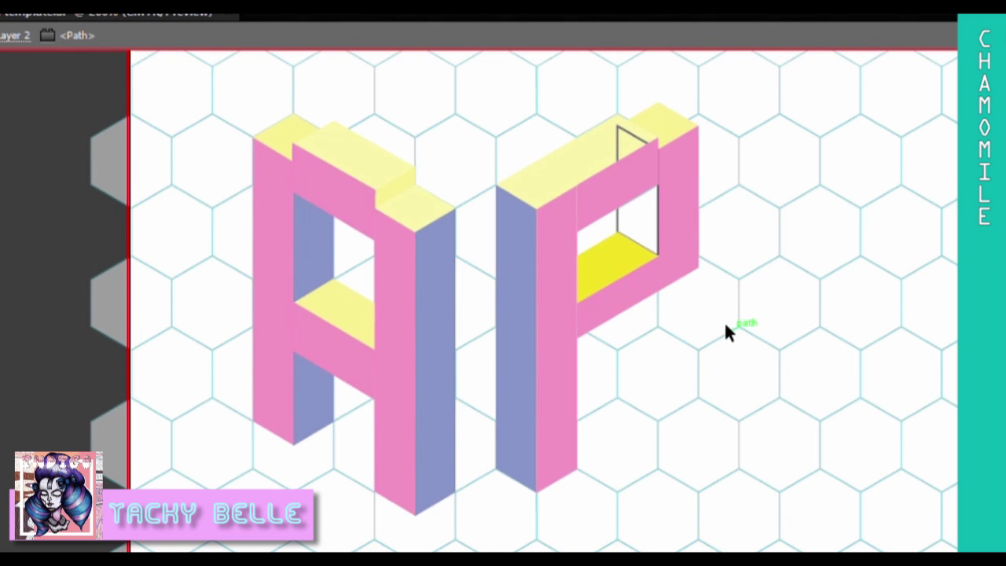
{"action": "double_click", "coordinate": [726, 327]}
{"action": "double_click", "coordinate": [617, 185]}
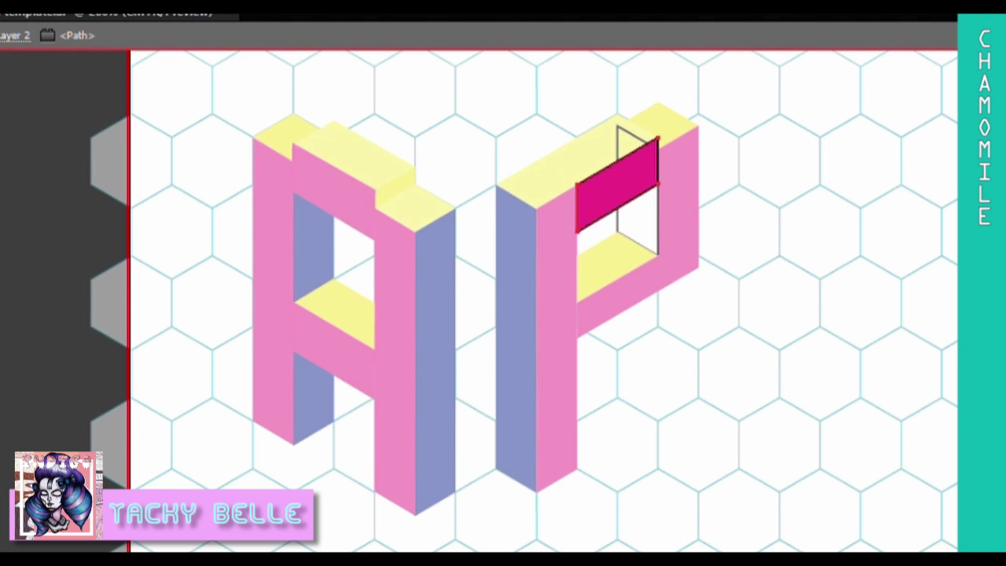
{"action": "key", "text": "d"}
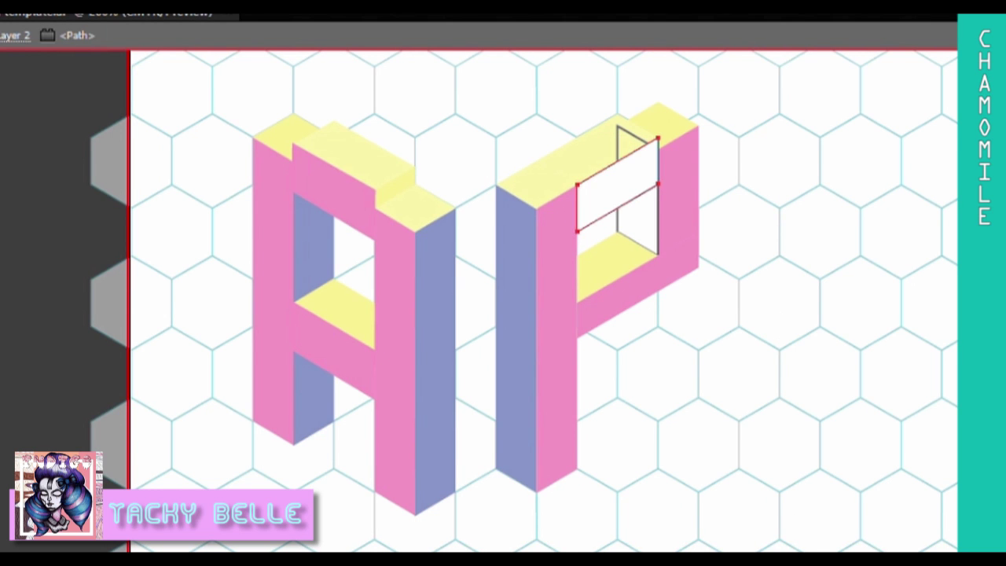
{"action": "key", "text": "ctrl+z"}
{"action": "key", "text": "ctrl+z"}
{"action": "key", "text": "ctrl+z"}
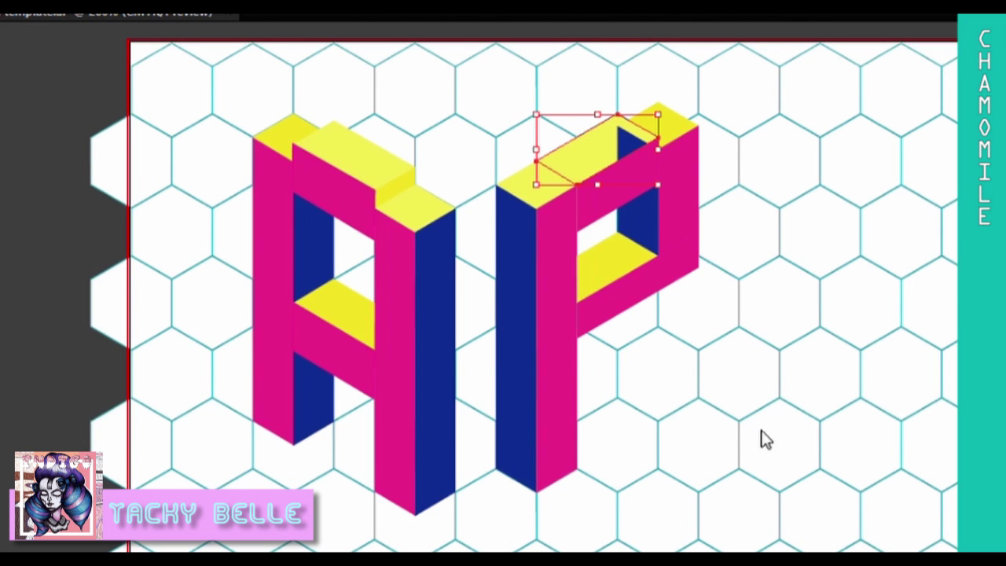
{"action": "key", "text": "ctrl+z"}
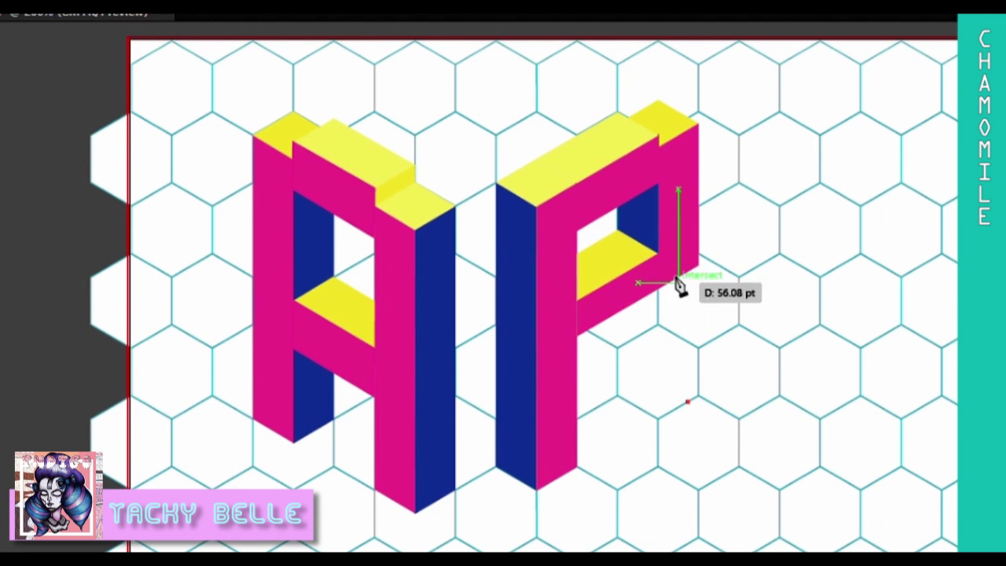
- Nudge the P's pink bowl face slightly left and recheck its alignment
{"action": "left_click", "coordinate": [678, 285]}
{"action": "key", "text": "v"}
{"action": "left_click_drag", "start_coordinate": [695, 267], "coordinate": [689, 267]}
{"action": "left_click", "coordinate": [842, 216]}
{"action": "left_click", "coordinate": [578, 322]}
{"action": "left_click", "coordinate": [758, 289]}
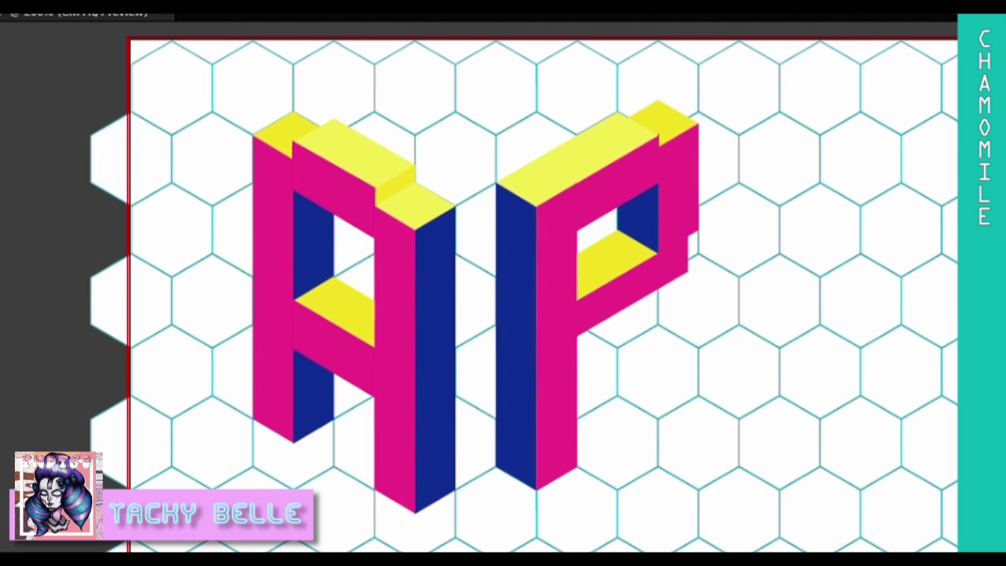
- Draw the inner wall below the P's bowl and fill it navy
{"action": "left_click", "coordinate": [658, 289]}
{"action": "left_click", "coordinate": [657, 372]}
{"action": "left_click", "coordinate": [618, 348]}
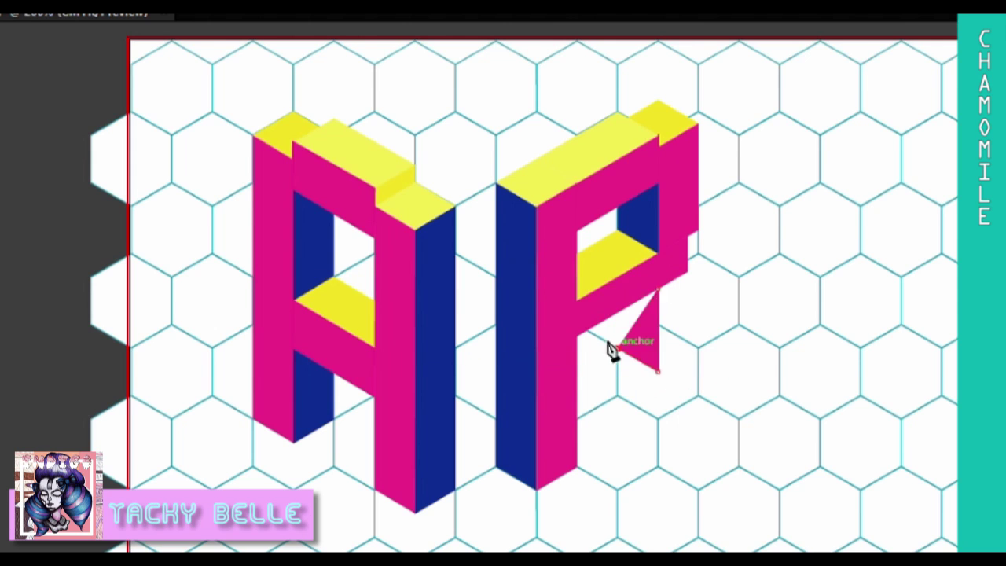
{"action": "left_click", "coordinate": [617, 313]}
{"action": "left_click", "coordinate": [642, 231]}
- Draw the lower section's floor face and fill it yellow
{"action": "key", "text": "p"}
{"action": "left_click", "coordinate": [578, 371]}
{"action": "left_click", "coordinate": [618, 348]}
{"action": "left_click", "coordinate": [657, 372]}
{"action": "left_click", "coordinate": [578, 416]}
{"action": "left_click", "coordinate": [577, 371]}
{"action": "key", "text": "i"}
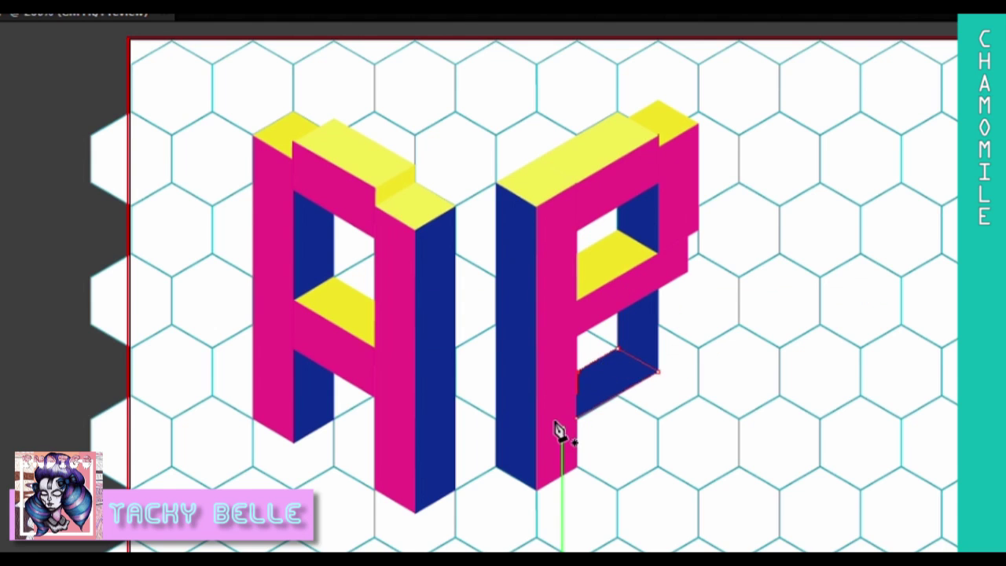
{"action": "left_click", "coordinate": [599, 273]}
- Draw the lower front face beneath the P and fill it pink
{"action": "key", "text": "p"}
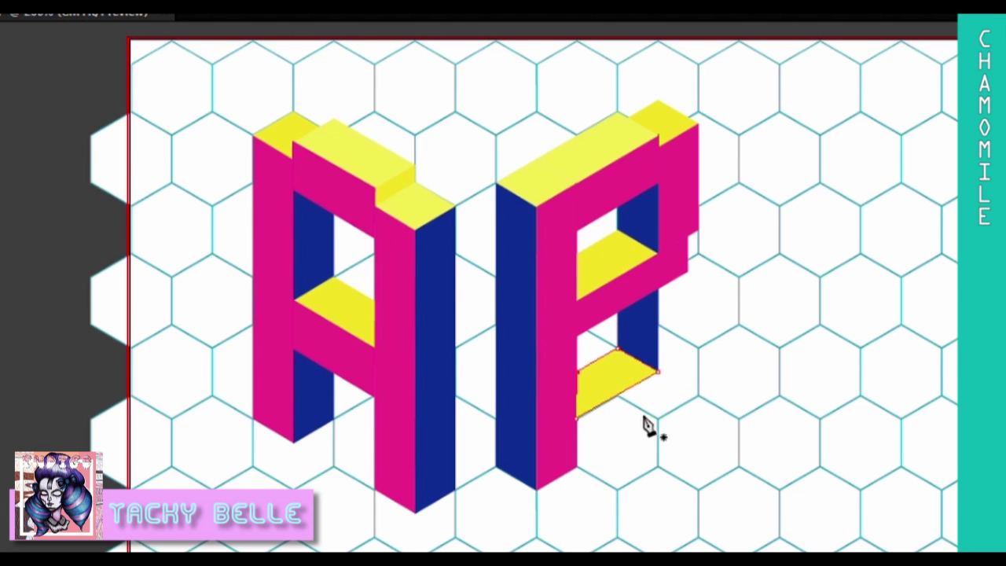
{"action": "left_click", "coordinate": [657, 372]}
{"action": "left_click", "coordinate": [656, 419]}
{"action": "left_click", "coordinate": [578, 466]}
{"action": "left_click", "coordinate": [578, 417]}
{"action": "left_click", "coordinate": [657, 372]}
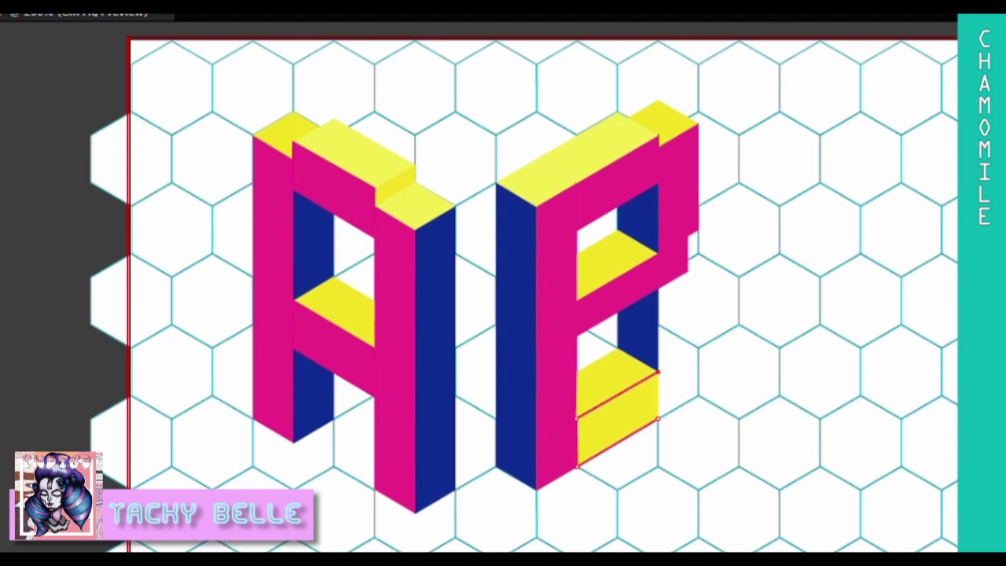
{"action": "key", "text": "i"}
{"action": "left_click", "coordinate": [551, 407]}
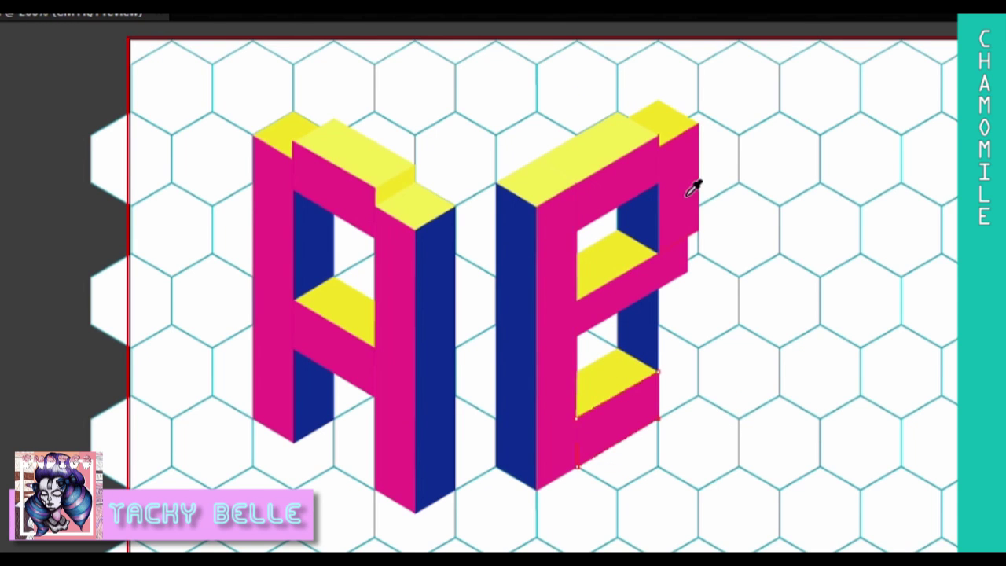
{"action": "key", "text": "v"}
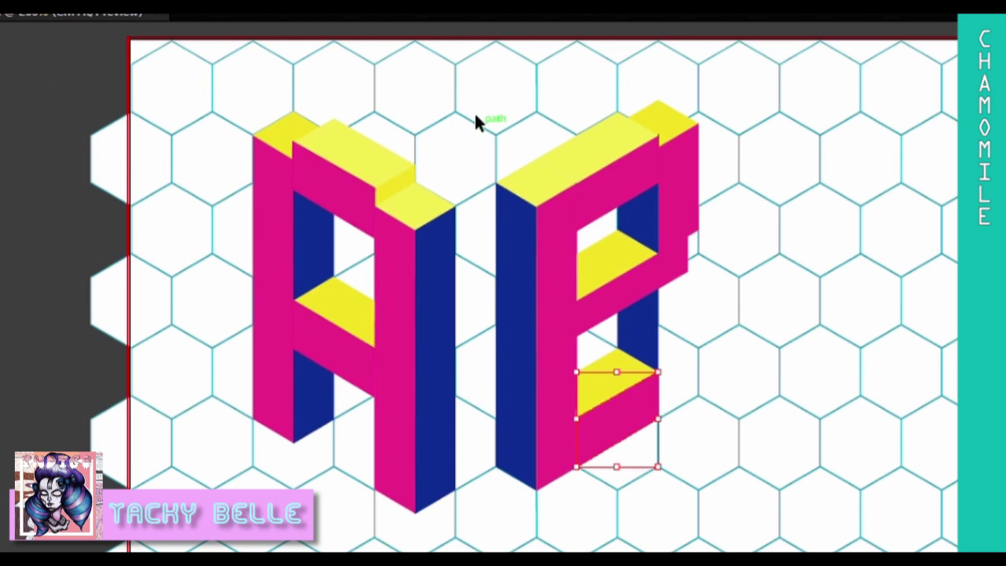
{"action": "key", "text": "p"}
{"action": "left_click", "coordinate": [658, 285]}
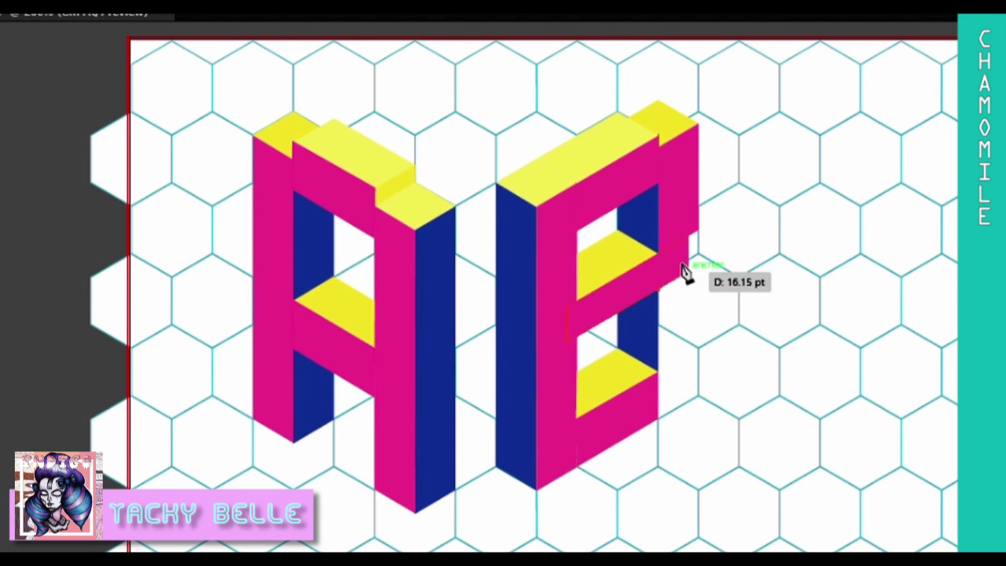
- Draw a narrower pink strip down the B's right side and extend its right edge
{"action": "left_click", "coordinate": [696, 265]}
{"action": "left_click", "coordinate": [699, 397]}
{"action": "left_click", "coordinate": [658, 420]}
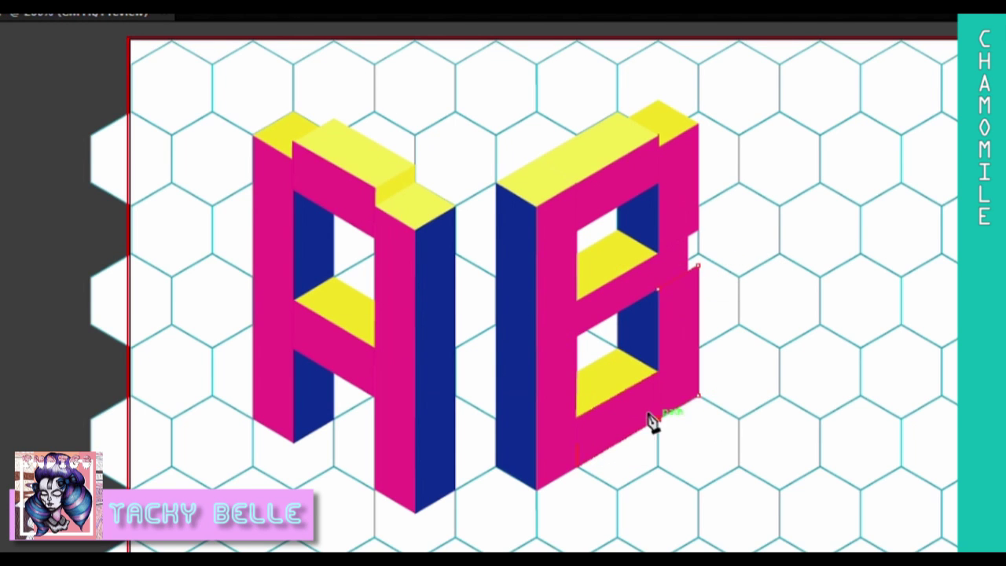
{"action": "left_click", "coordinate": [689, 270]}
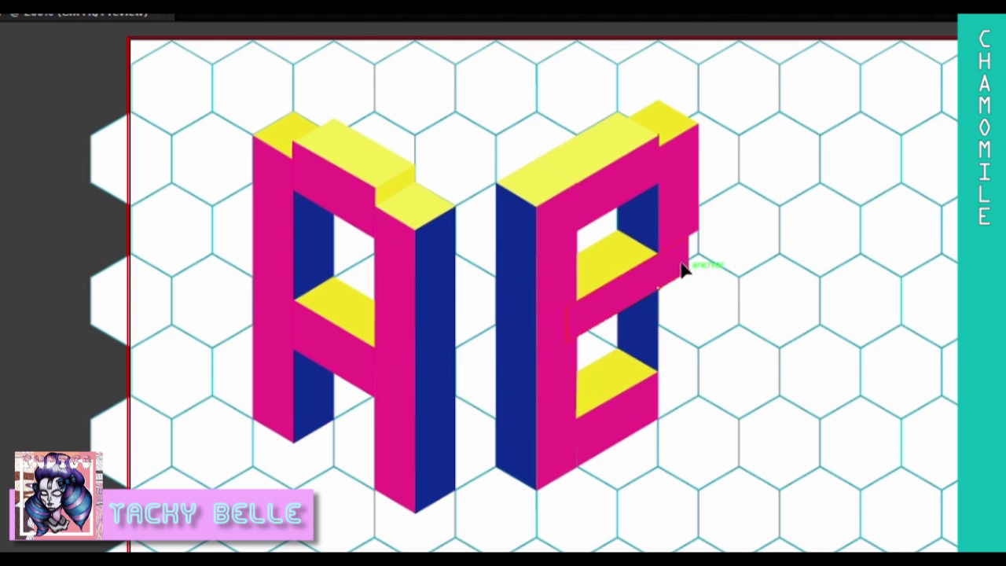
{"action": "left_click", "coordinate": [688, 401]}
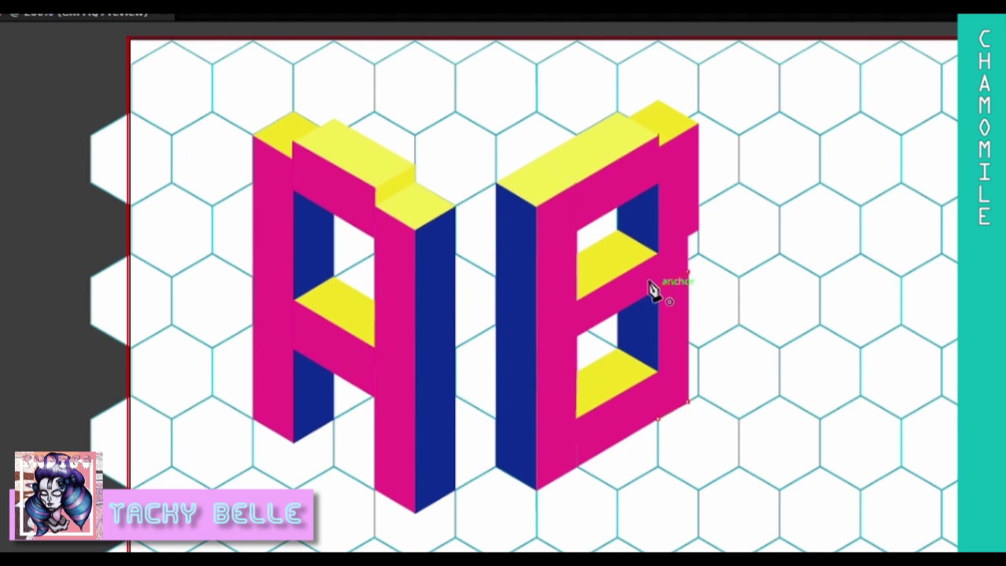
{"action": "left_click", "coordinate": [698, 283]}
{"action": "left_click", "coordinate": [697, 376]}
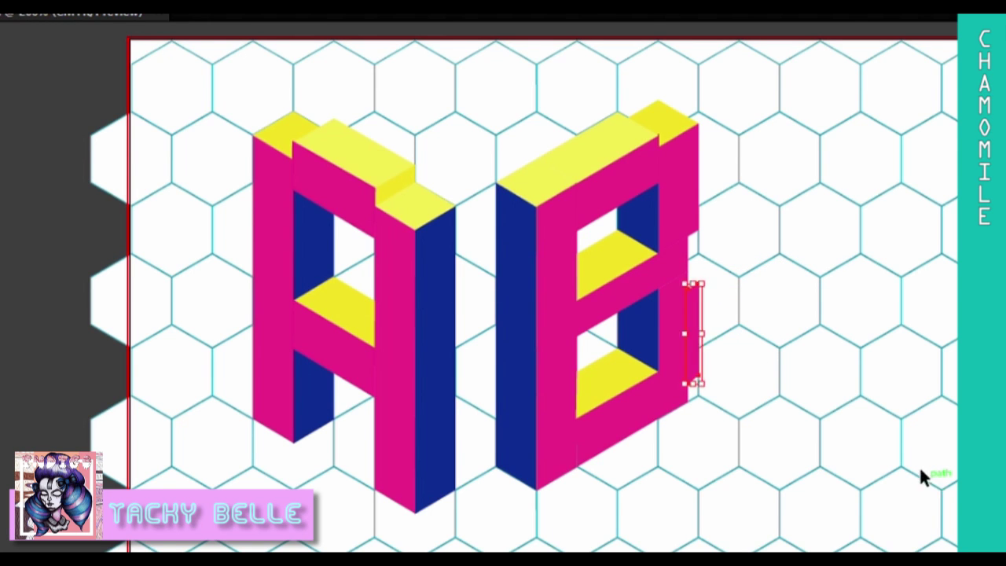
{"action": "key", "text": "ctrl+plus"}
{"action": "key", "text": "ctrl+plus"}
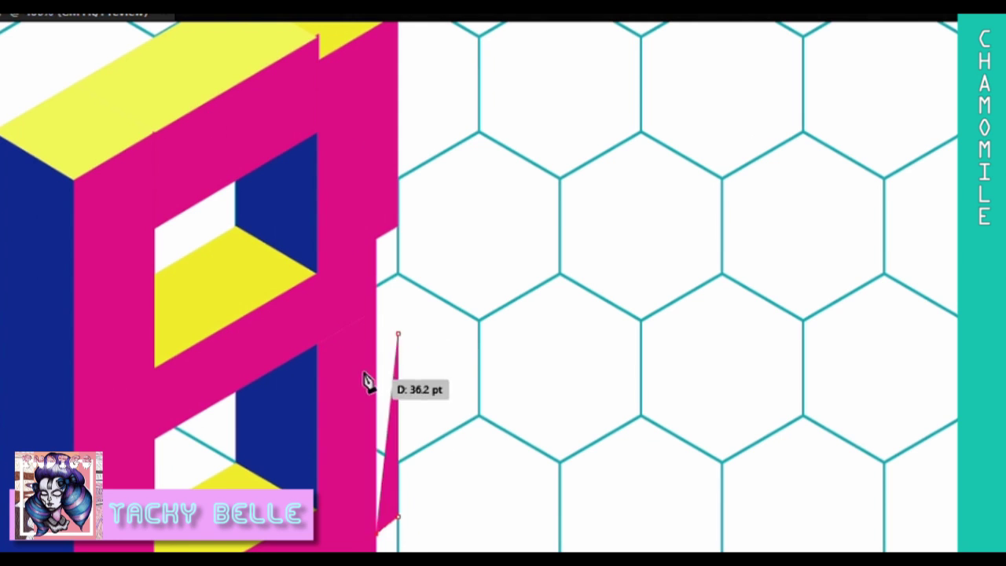
- Add a small yellow wedge at the B's top-right corner, then view the whole AB
{"action": "left_click", "coordinate": [376, 343]}
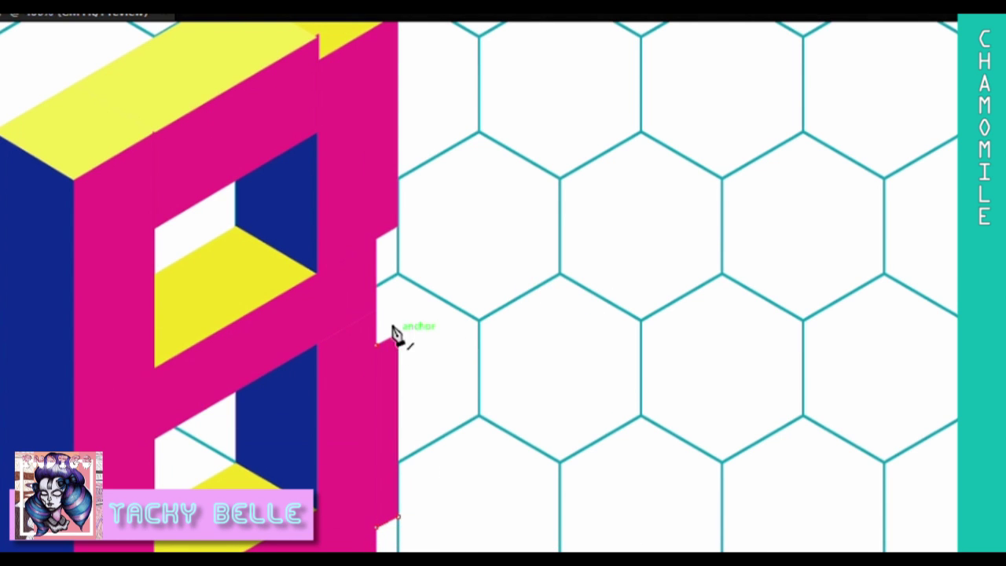
{"action": "left_click", "coordinate": [378, 344]}
{"action": "key", "text": "i"}
{"action": "left_click", "coordinate": [331, 37]}
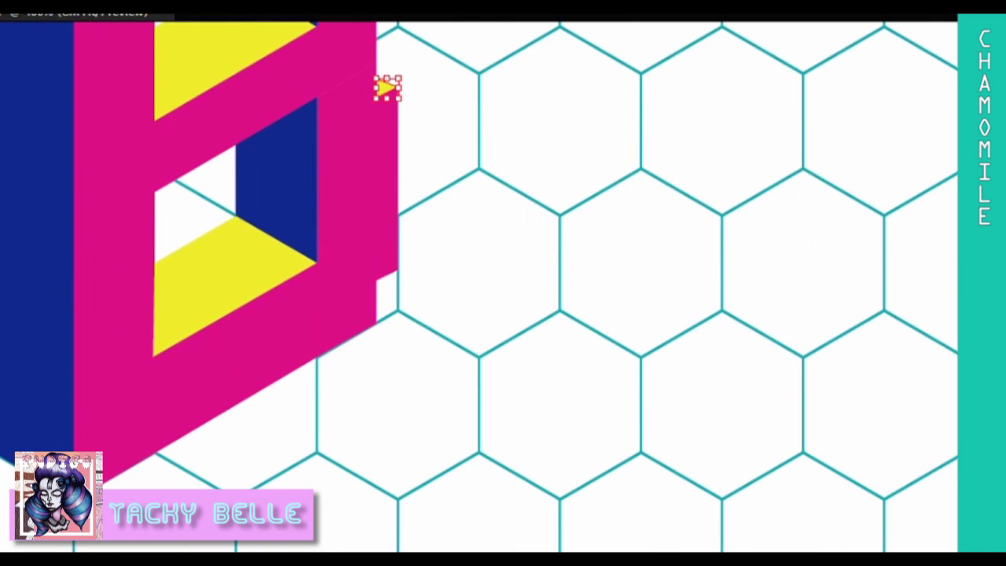
{"action": "key", "text": "ctrl+minus"}
{"action": "key", "text": "ctrl+minus"}
{"action": "key", "text": "ctrl+minus"}
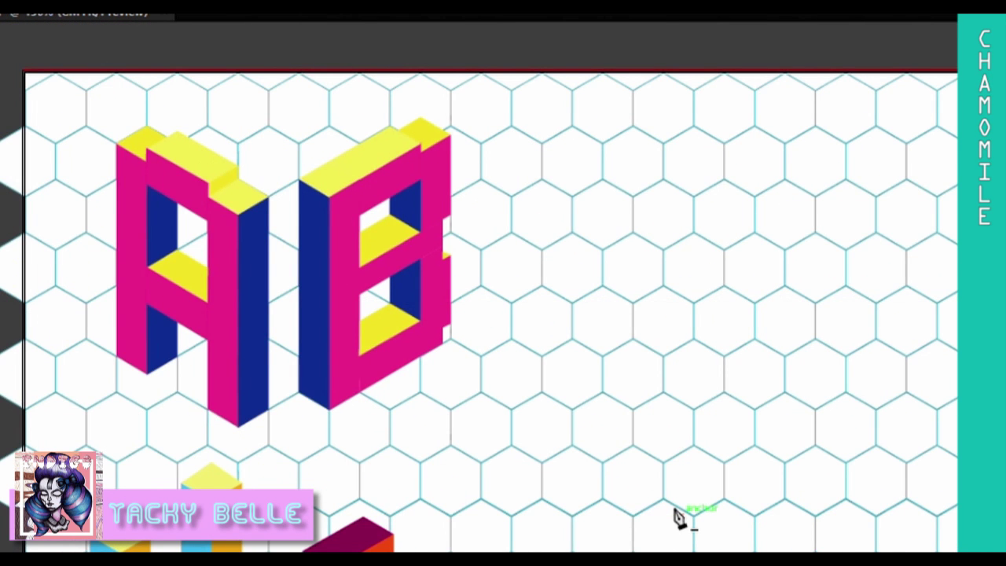